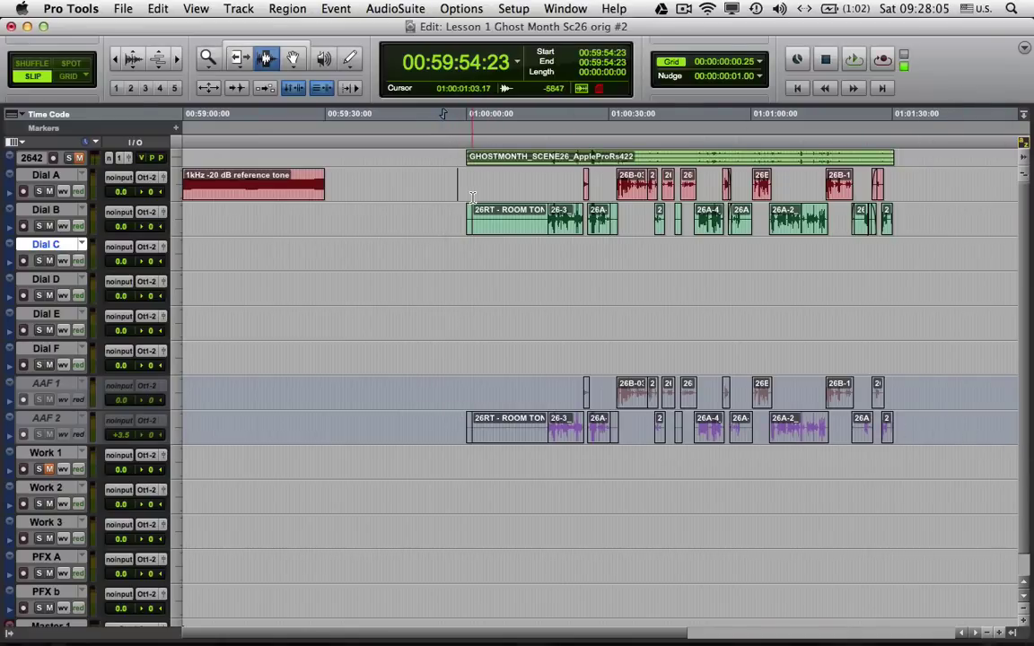
# Inspect the dialogue clips on Dial A and Dial B and their copies on AAF 1 and AAF 2 by selecting across them
pyautogui.click(69, 175)
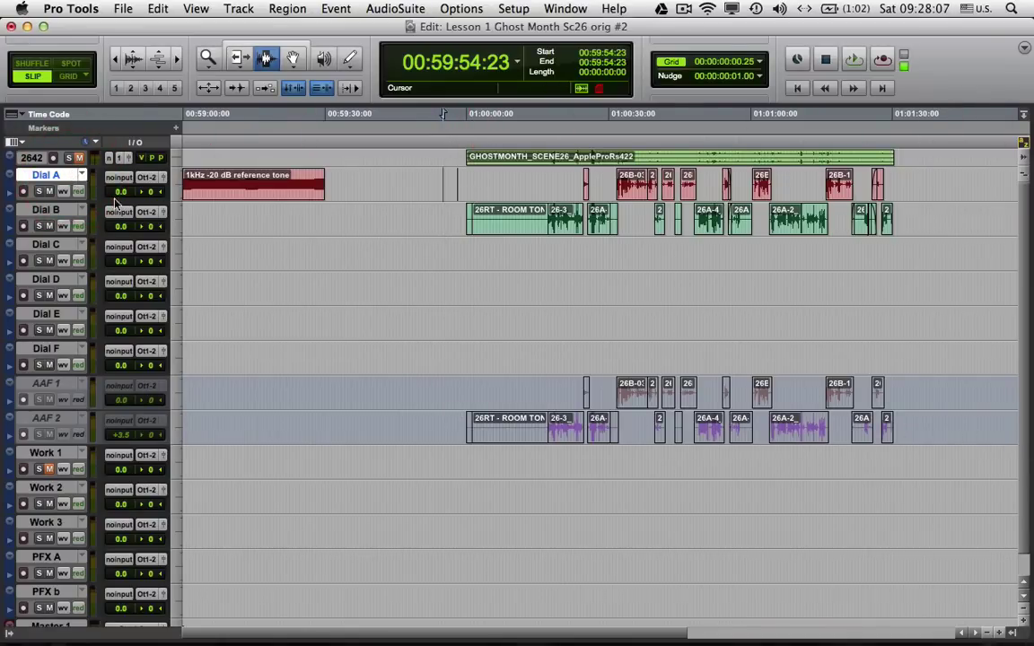
pyautogui.click(413, 257)
pyautogui.moveTo(437, 184); pyautogui.dragTo(876, 223)
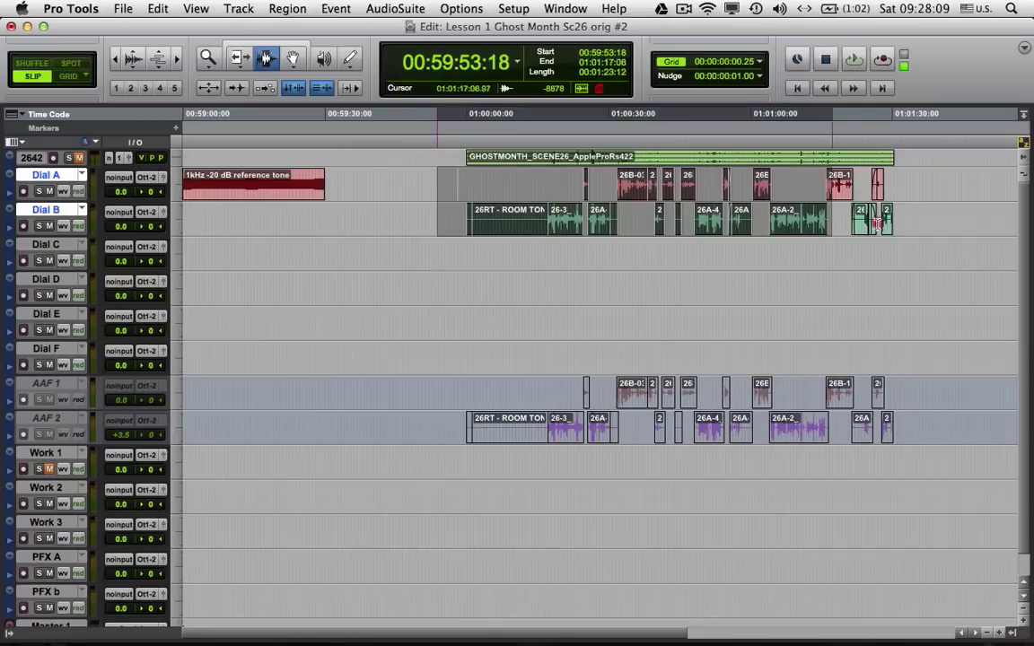
pyautogui.click(918, 219)
pyautogui.moveTo(916, 393); pyautogui.dragTo(843, 393)
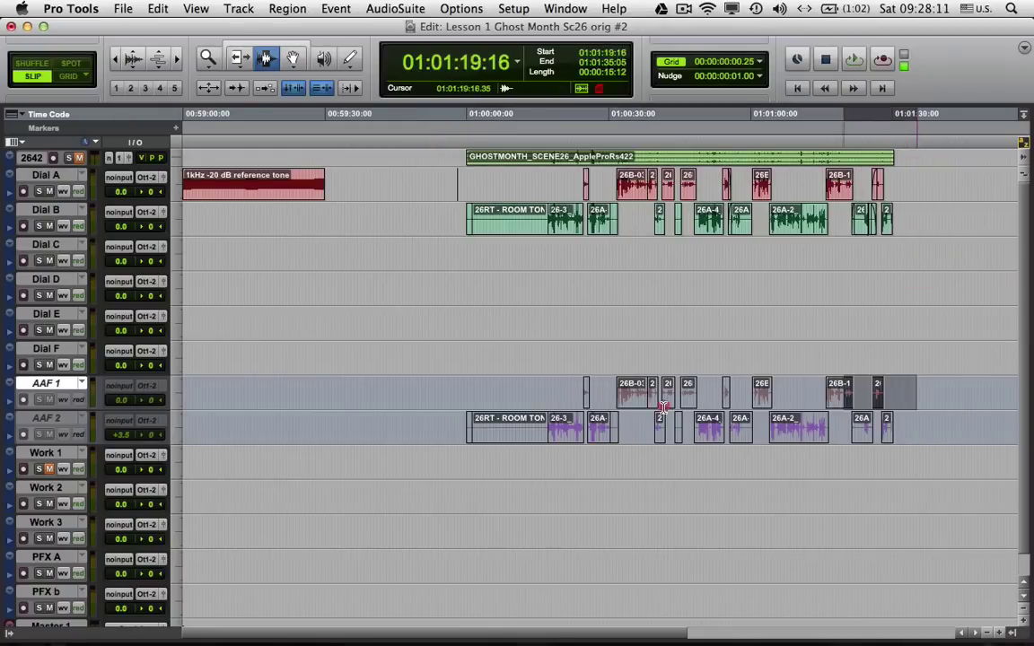
pyautogui.moveTo(663, 407); pyautogui.dragTo(446, 427)
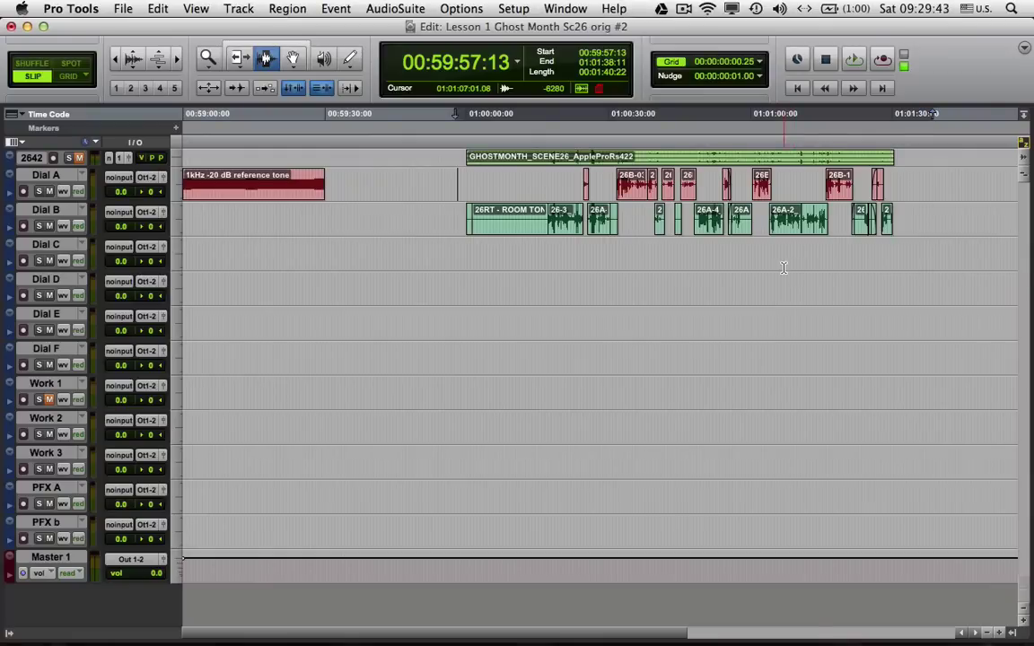
# Select the 1kHz -20 dB reference tone clip on Dial A and audition it
pyautogui.doubleClick(255, 190)
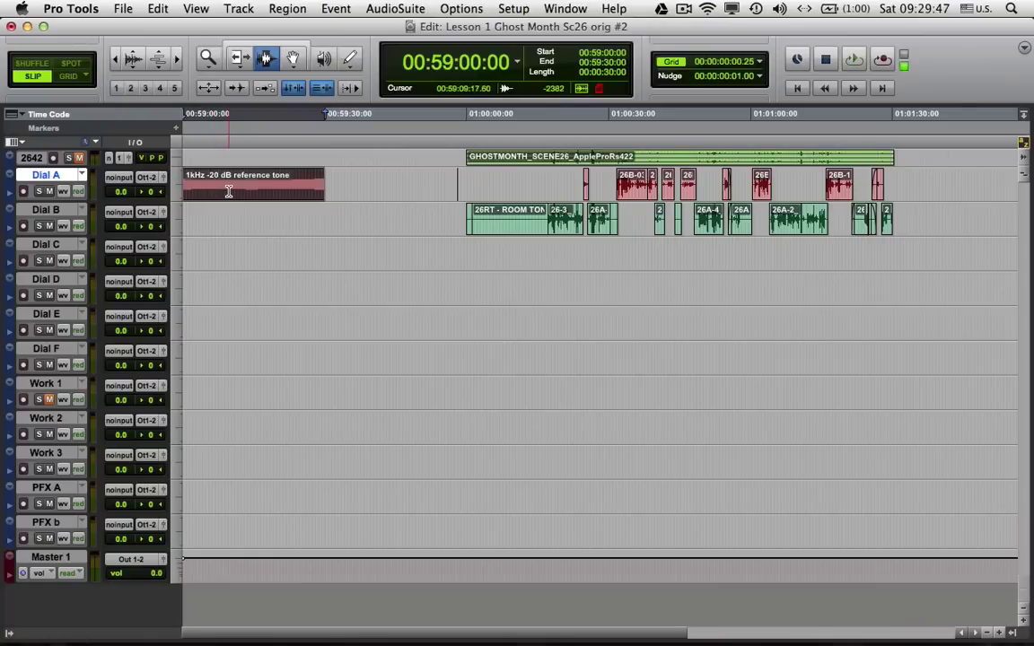
pyautogui.click(229, 190)
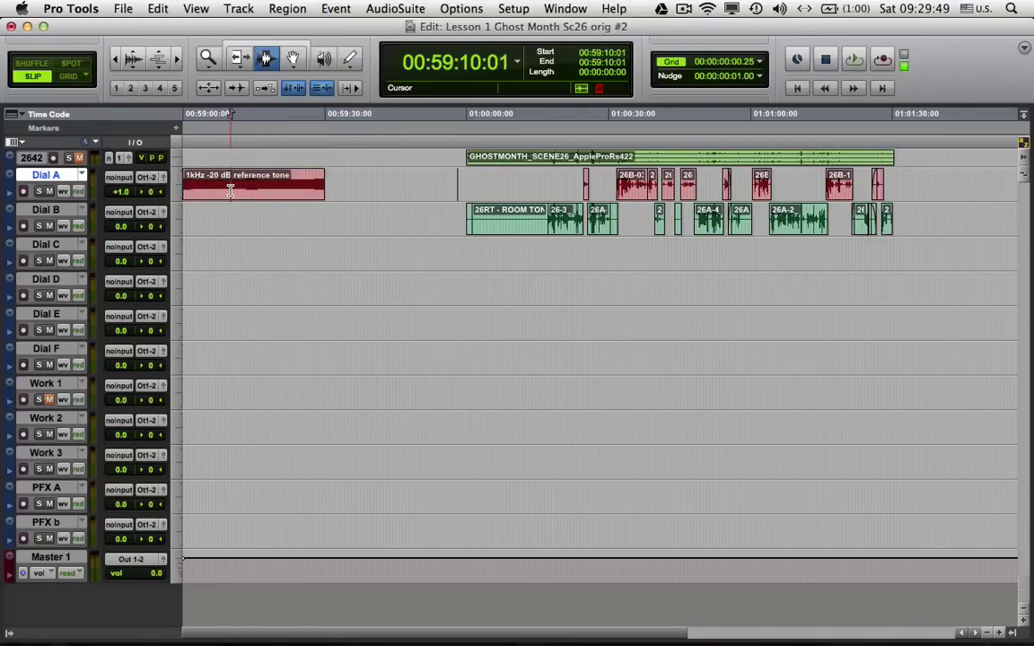
pyautogui.press('space')
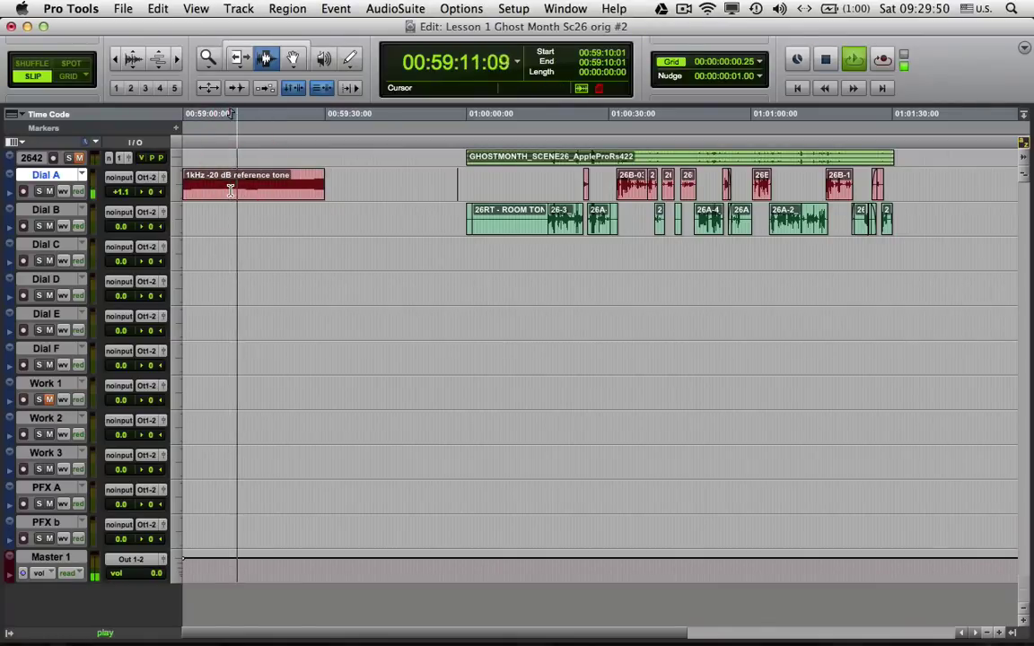
pyautogui.press('space')
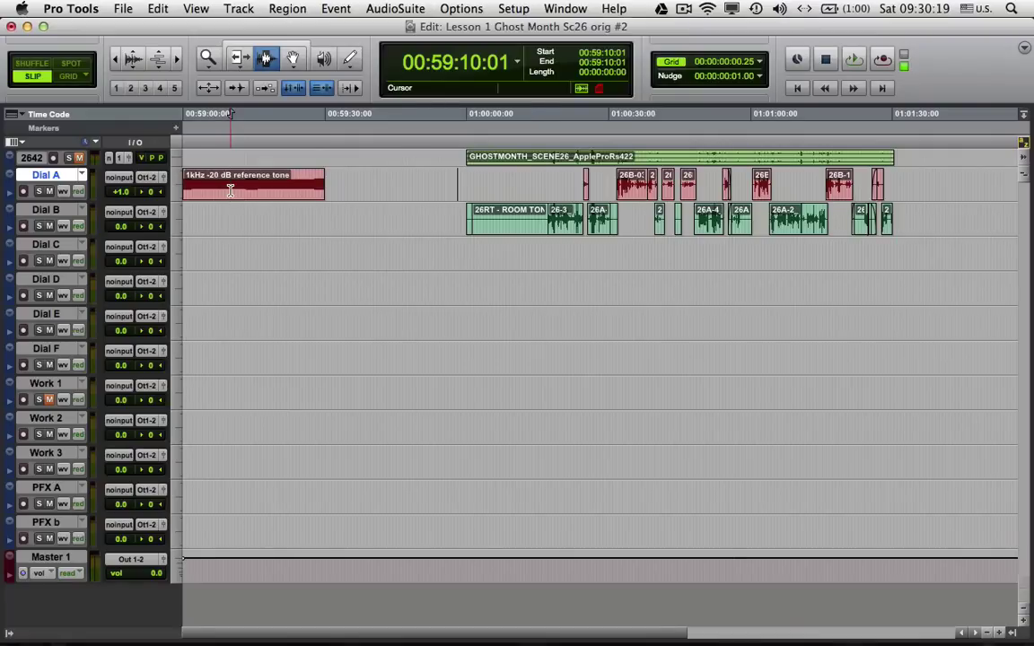
pyautogui.click(227, 187)
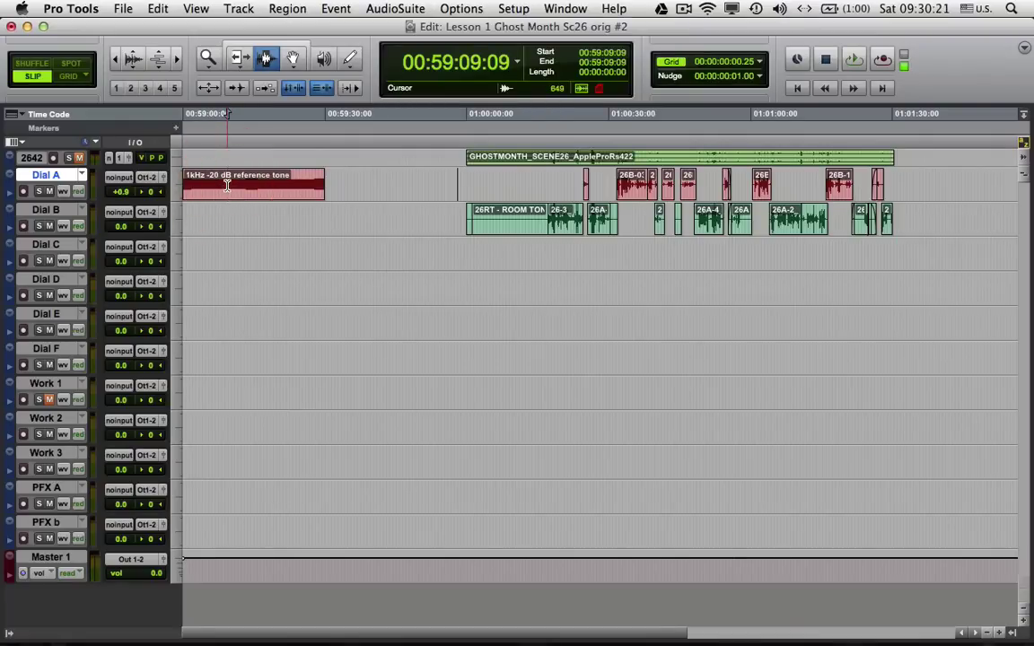
pyautogui.doubleClick(226, 186)
pyautogui.press('space')
pyautogui.press('space')
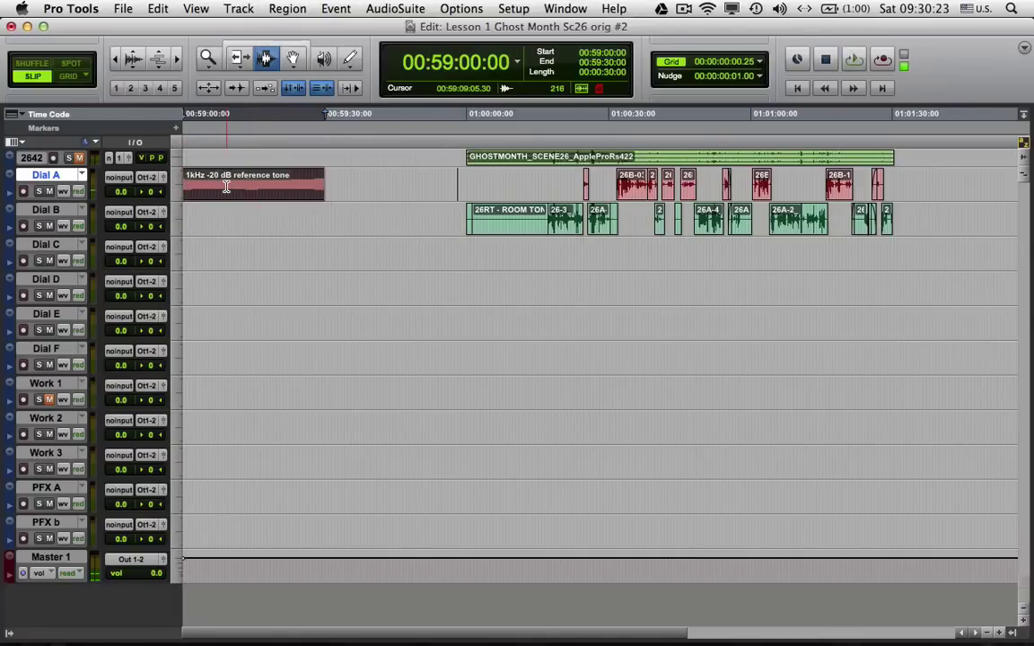
# Select the dialogue on Dial A and Dial B from 00:59:46:10 to 01:01:48:21 and compare its position with the reference tone
pyautogui.click(356, 186)
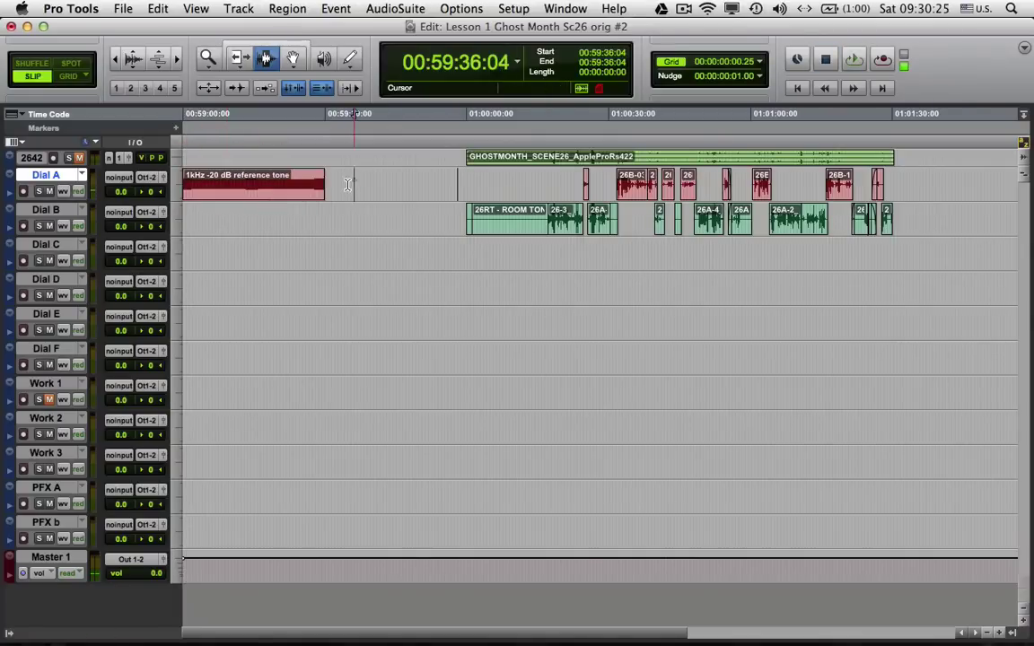
pyautogui.click(405, 186)
pyautogui.moveTo(404, 186); pyautogui.dragTo(981, 234)
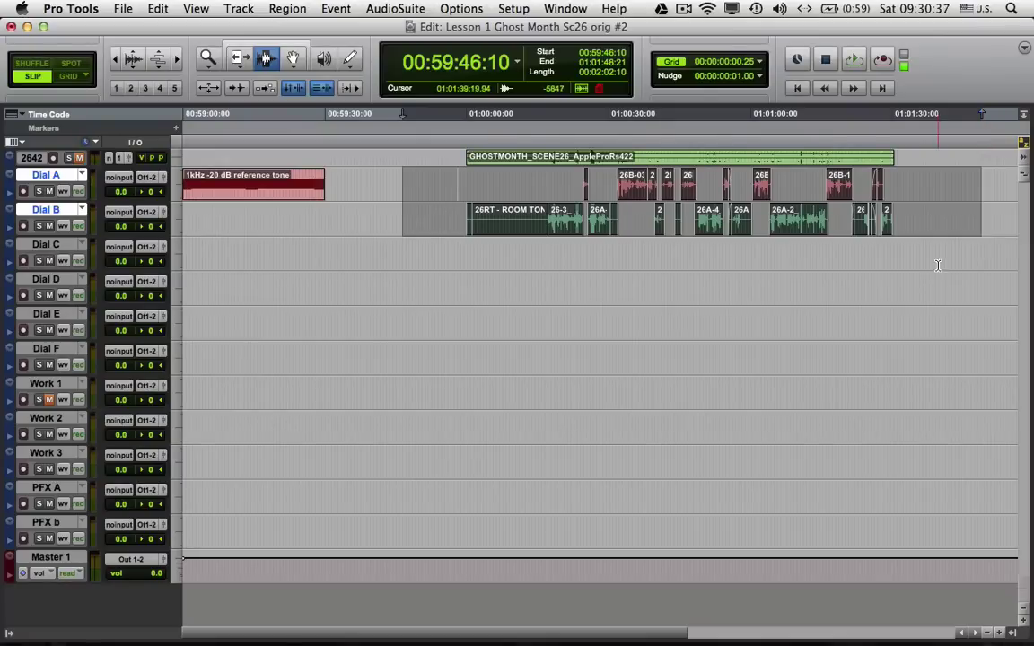
pyautogui.click(895, 258)
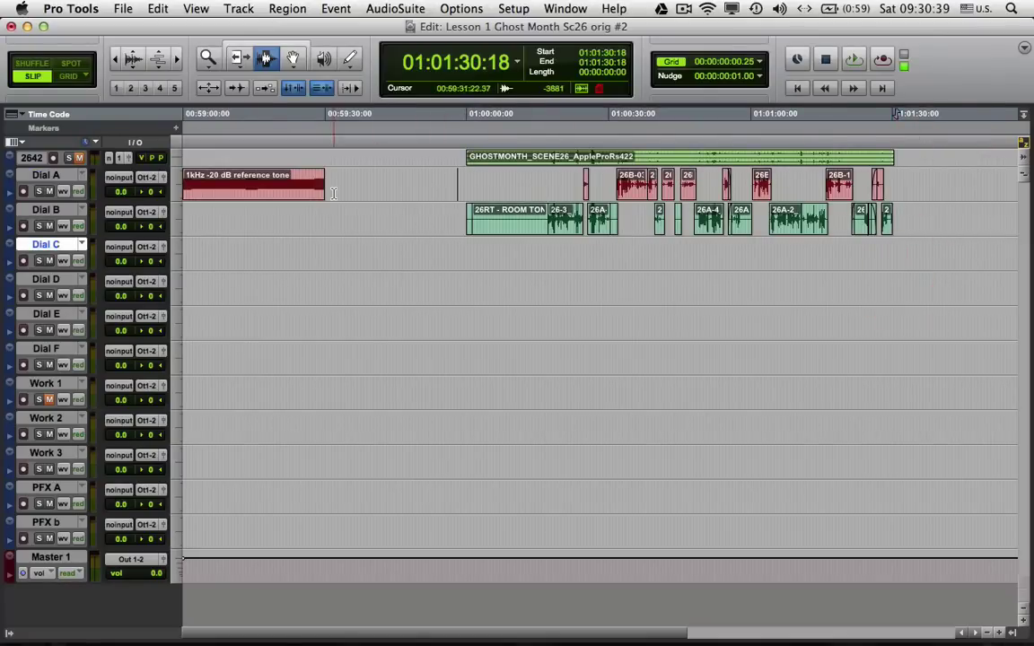
pyautogui.click(282, 189)
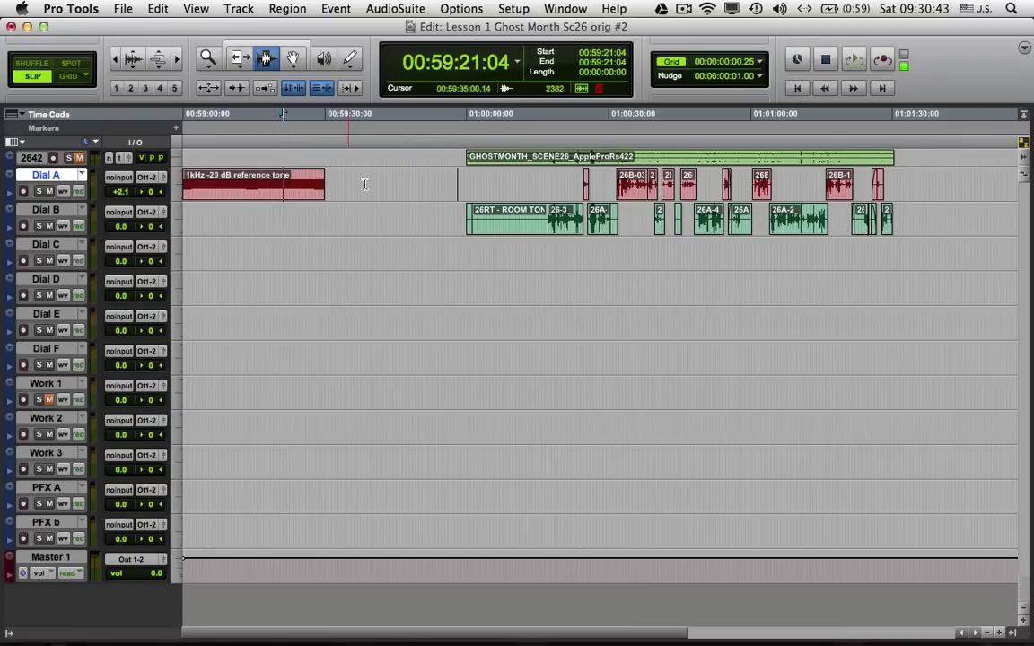
pyautogui.click(422, 189)
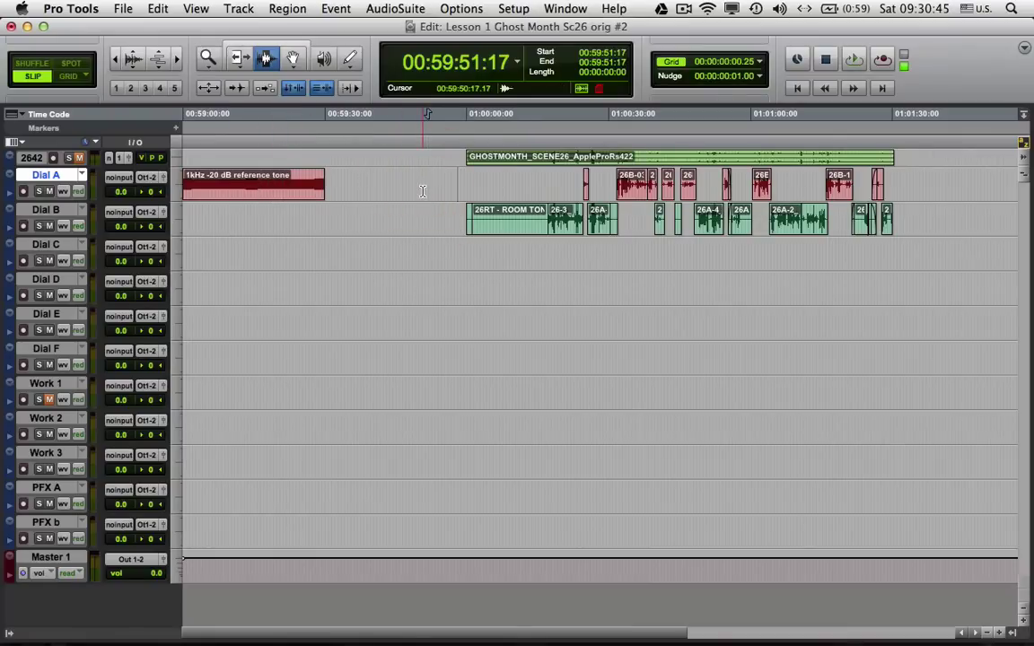
# Show the video window and play the scene with picture from 01:00:13:10
pyautogui.press('Tab')
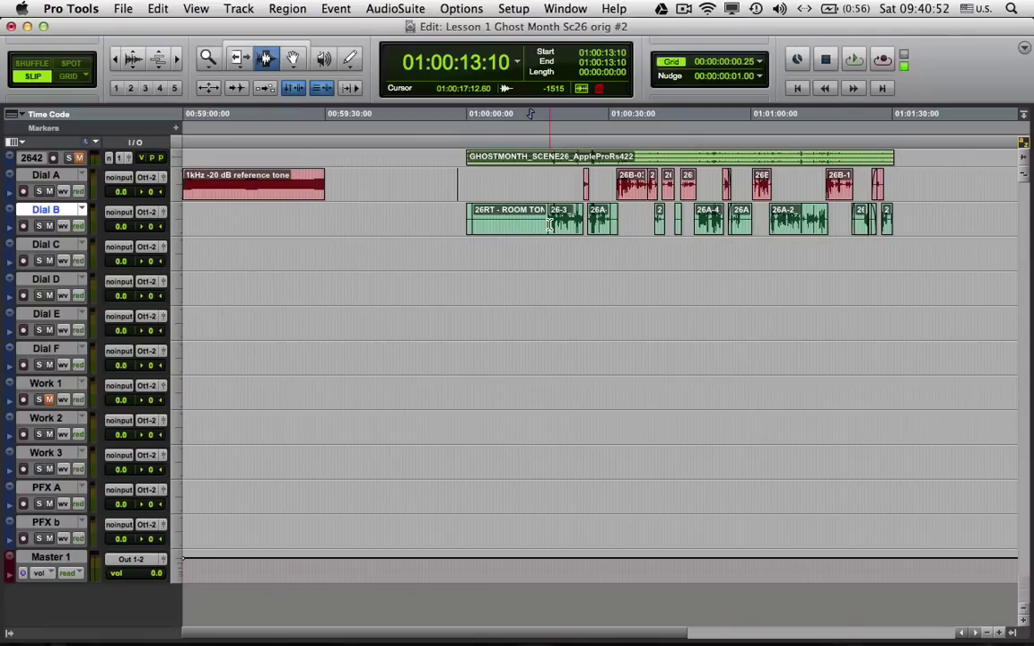
pyautogui.press('super+9')
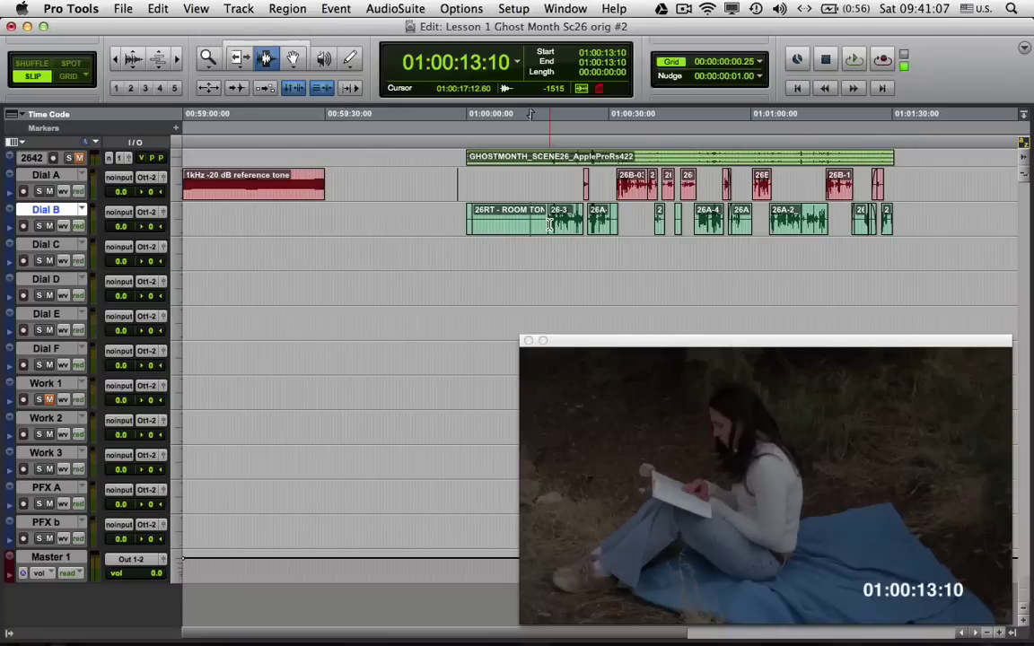
pyautogui.press('space')
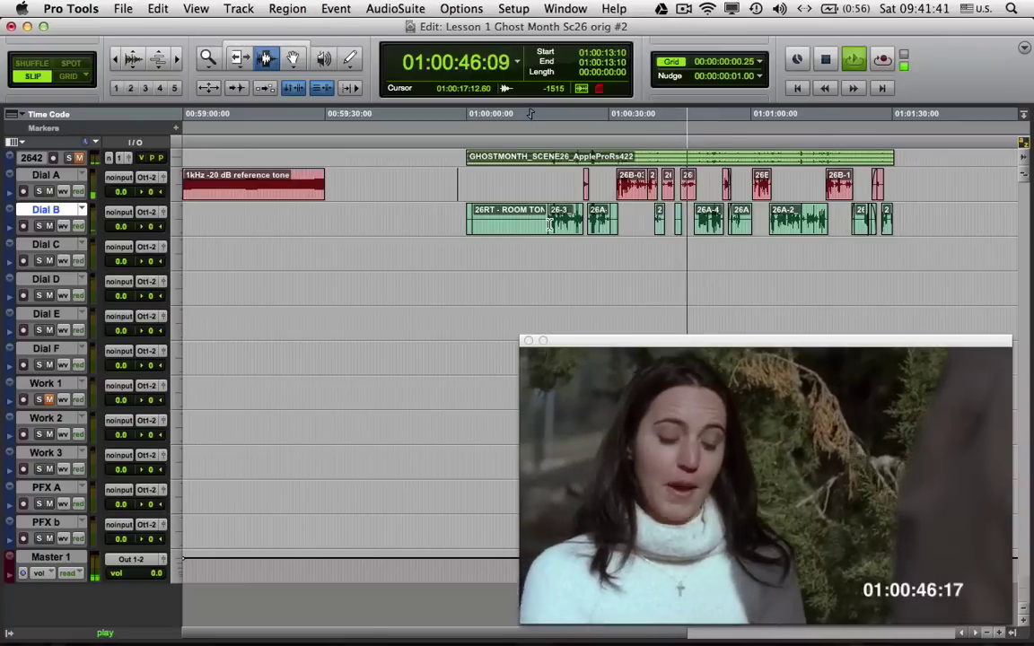
pyautogui.press('space')
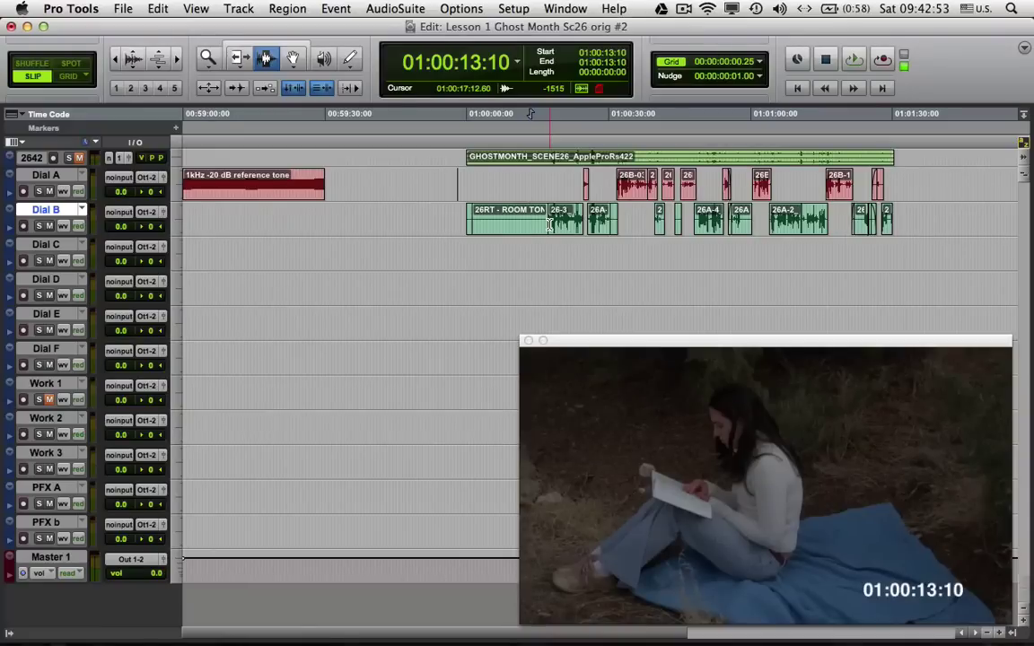
# Play the 26B-03 dialogue clip on Dial A from 01:00:33:01 to hear its background sound
pyautogui.click(566, 223)
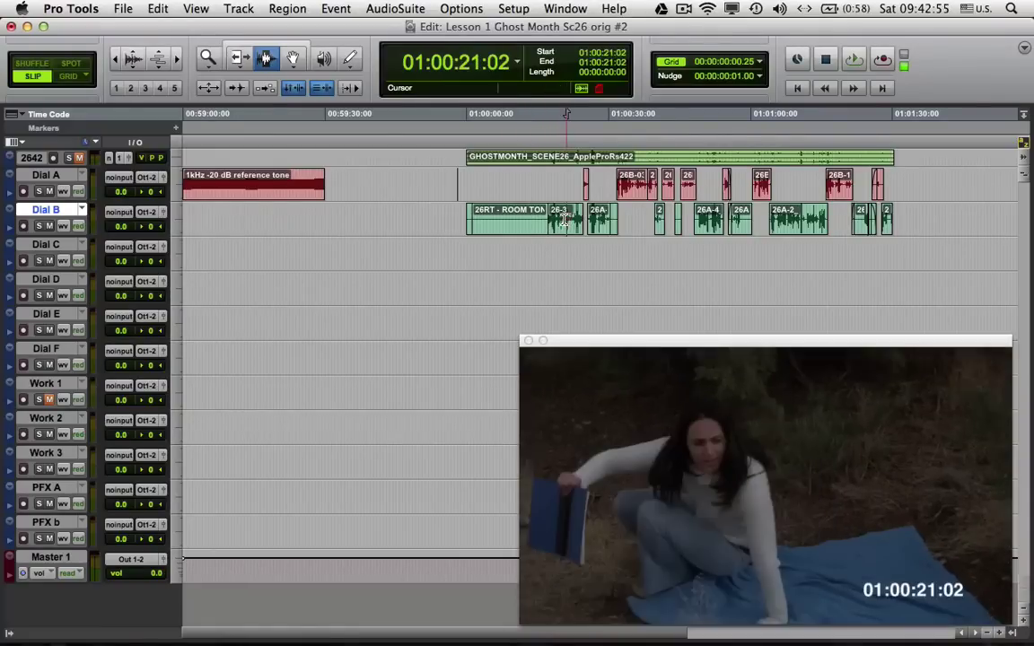
pyautogui.click(609, 189)
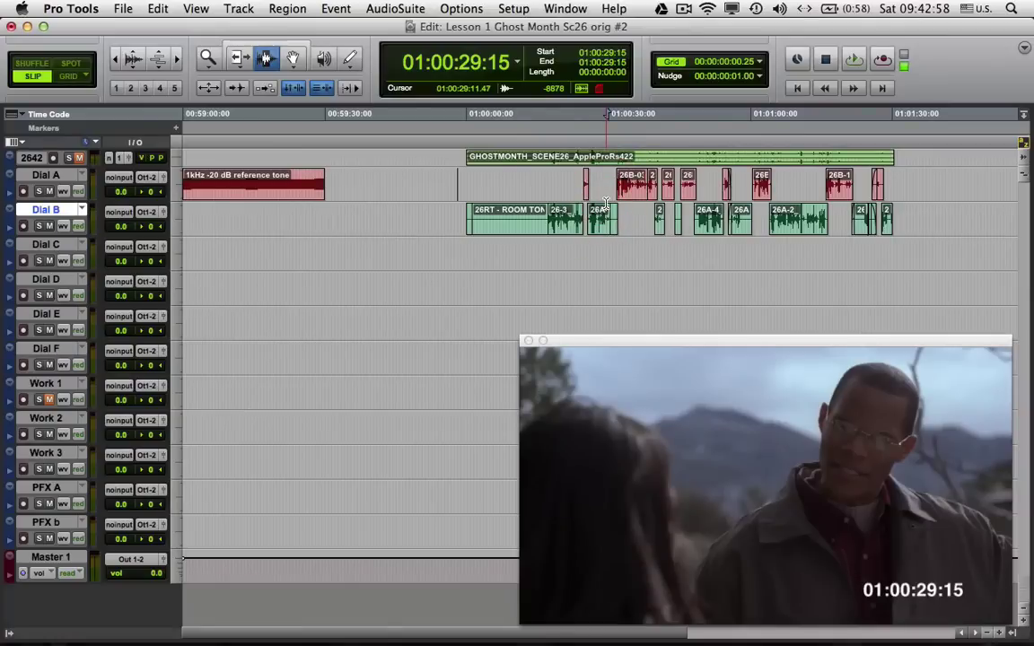
pyautogui.click(634, 188)
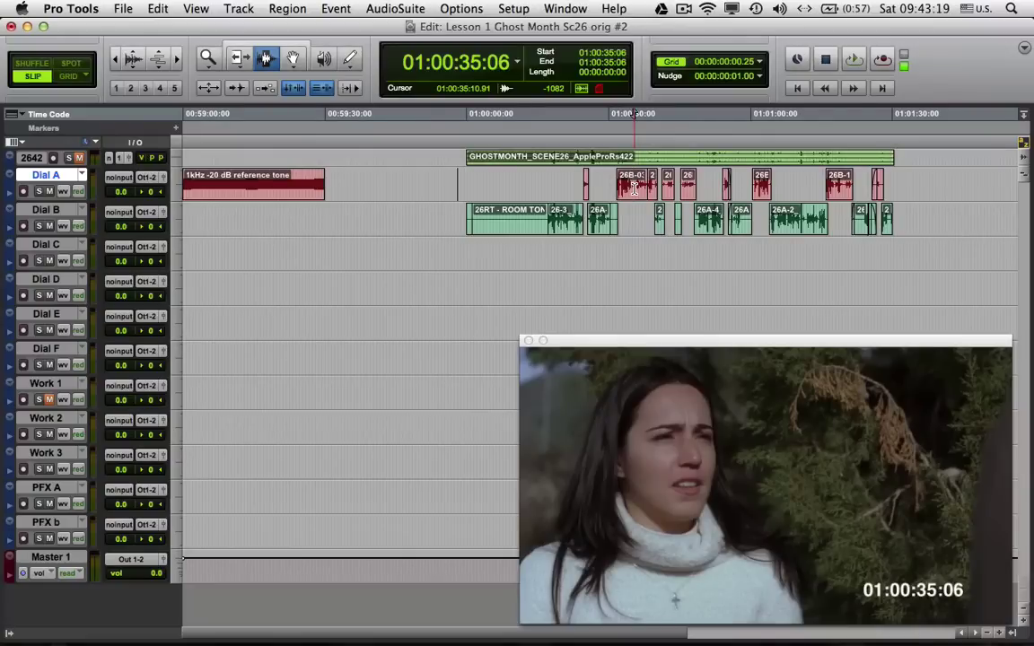
pyautogui.press('super+bracketright')
pyautogui.press('super+bracketright')
pyautogui.press('super+bracketright')
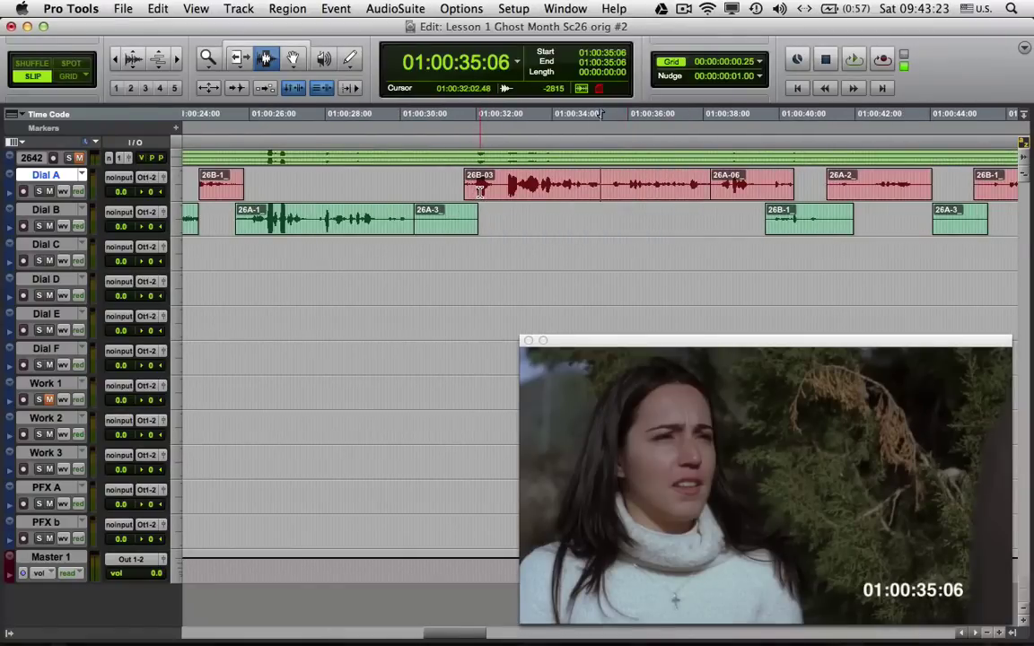
pyautogui.click(517, 186)
pyautogui.press('space')
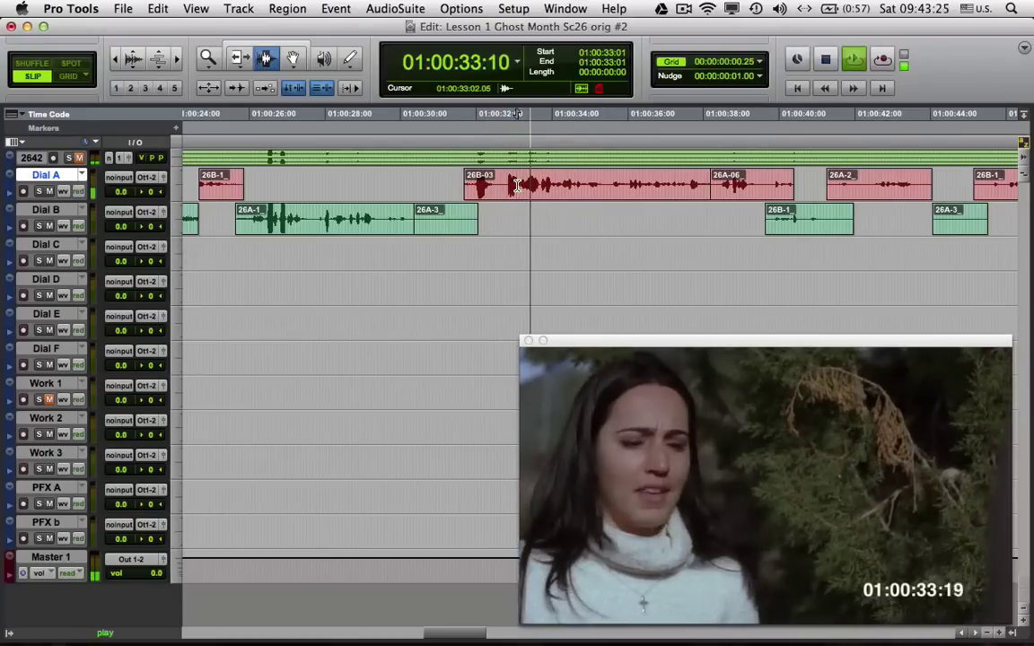
pyautogui.press('space')
# Play the 26A-1 clip on Dial B from 01:00:27:11 and select the 26B-03 section on Dial A from 01:00:32:19 to 01:00:37:03
pyautogui.click(307, 216)
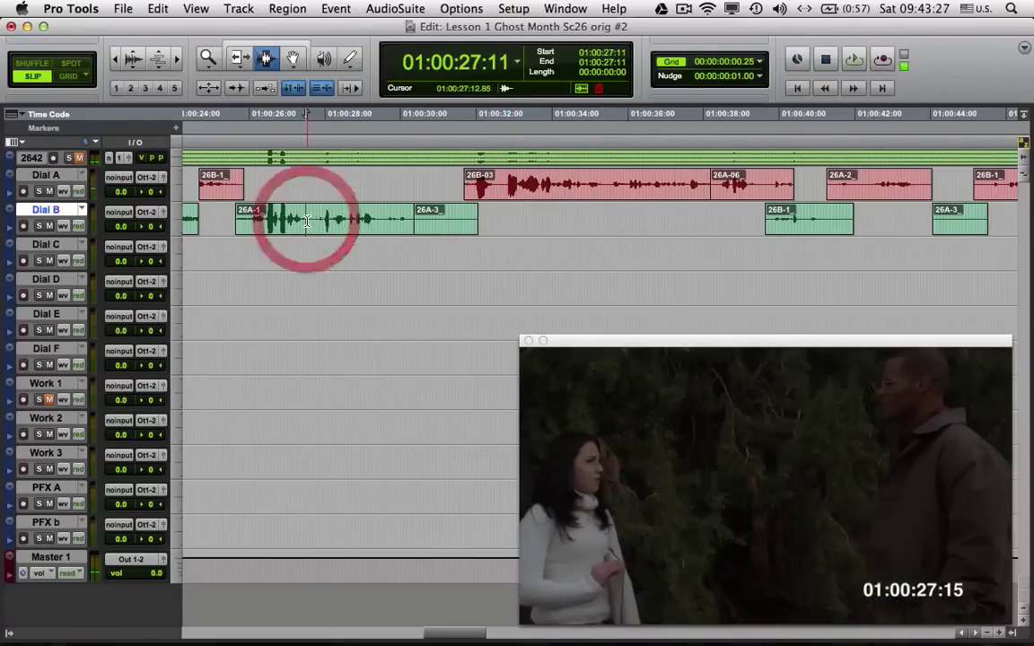
pyautogui.press('space')
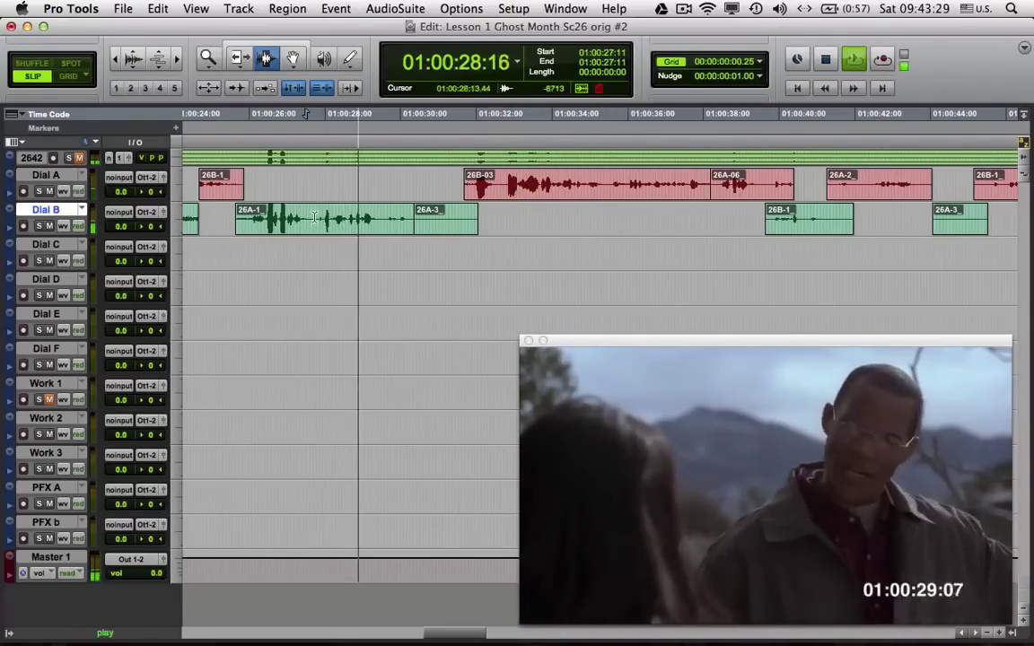
pyautogui.press('space')
pyautogui.press('space')
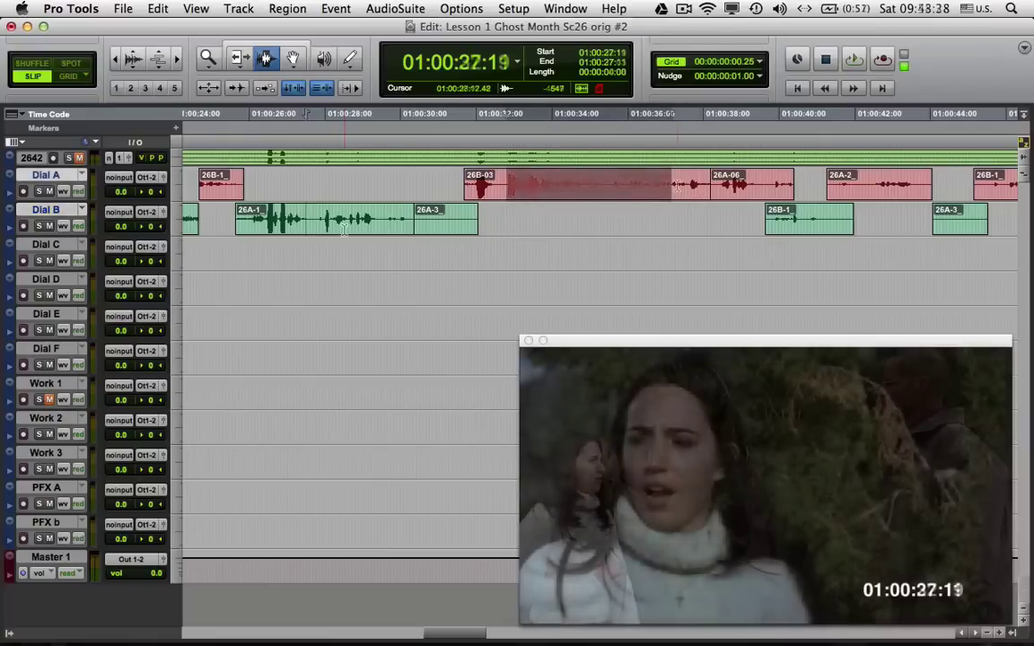
pyautogui.moveTo(507, 186); pyautogui.dragTo(677, 186)
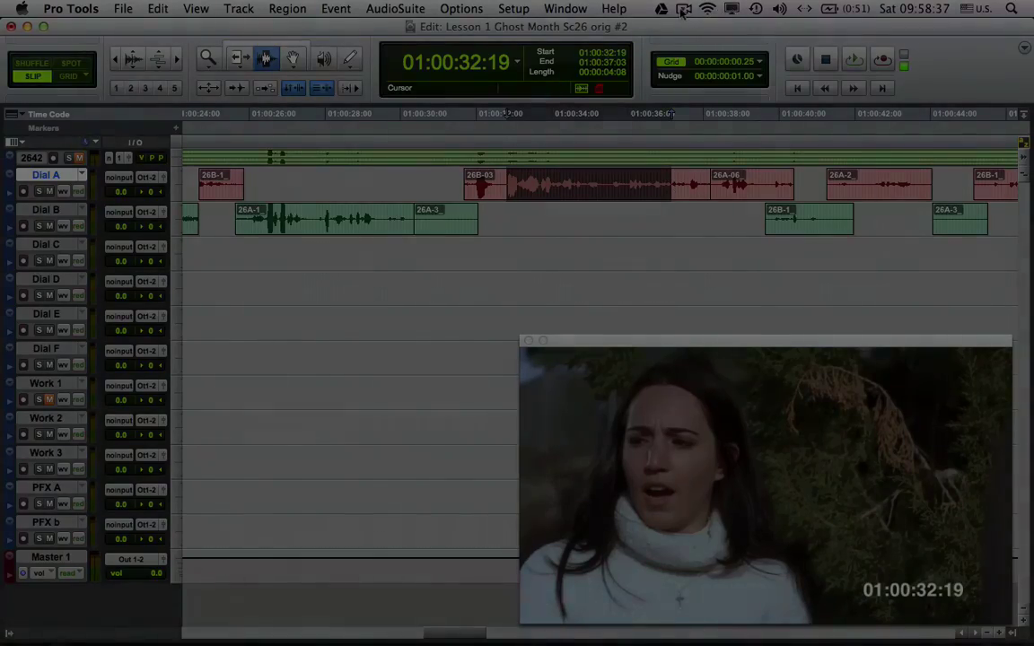
pyautogui.click(683, 10)
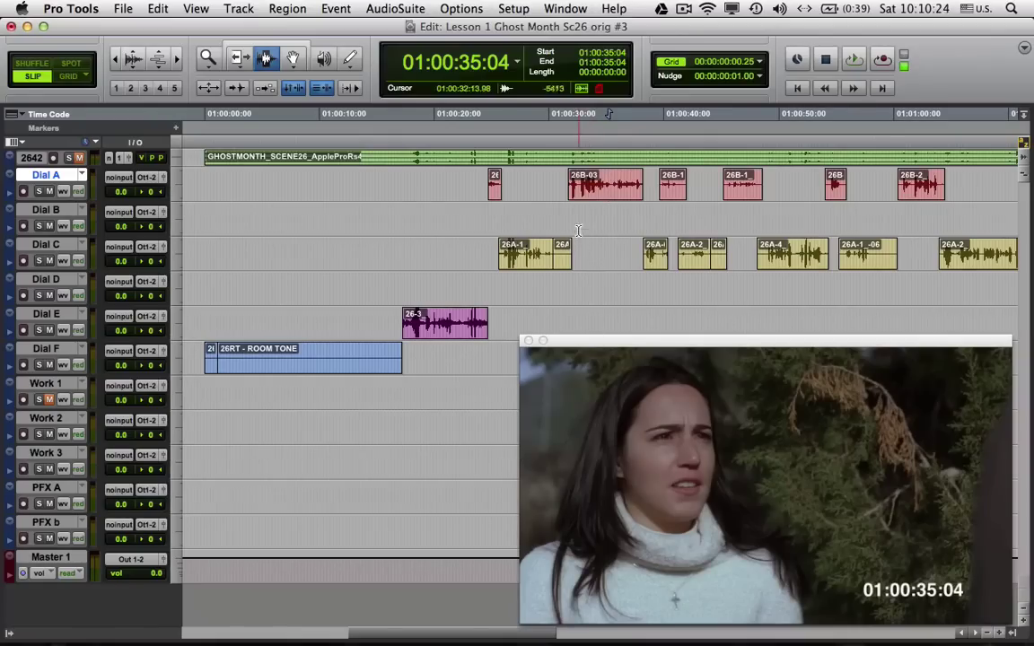
# Examine the 26A clips on Dial C, the 26-3 clip on Dial E, and the empty stretches on Dial B and Dial D
pyautogui.click(526, 259)
pyautogui.click(502, 257)
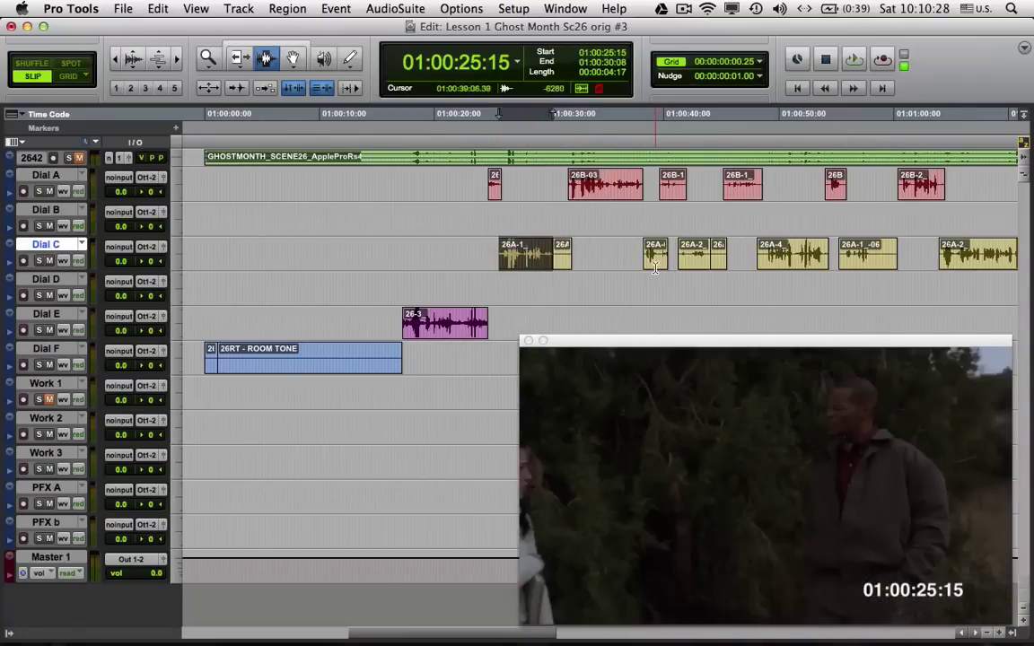
pyautogui.click(656, 259)
pyautogui.moveTo(775, 264); pyautogui.dragTo(766, 264)
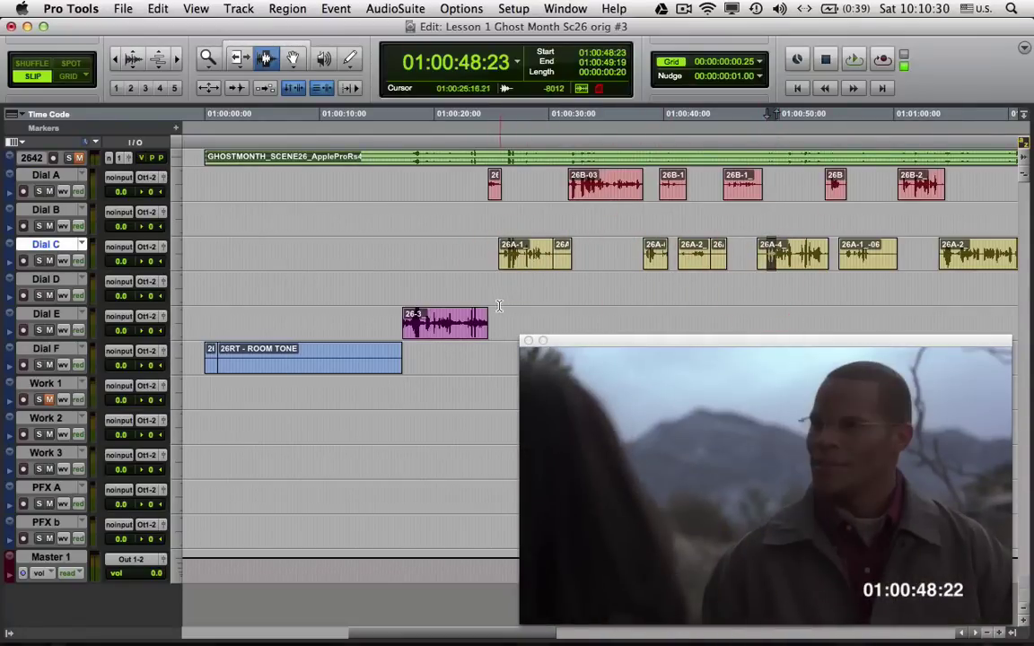
pyautogui.click(456, 321)
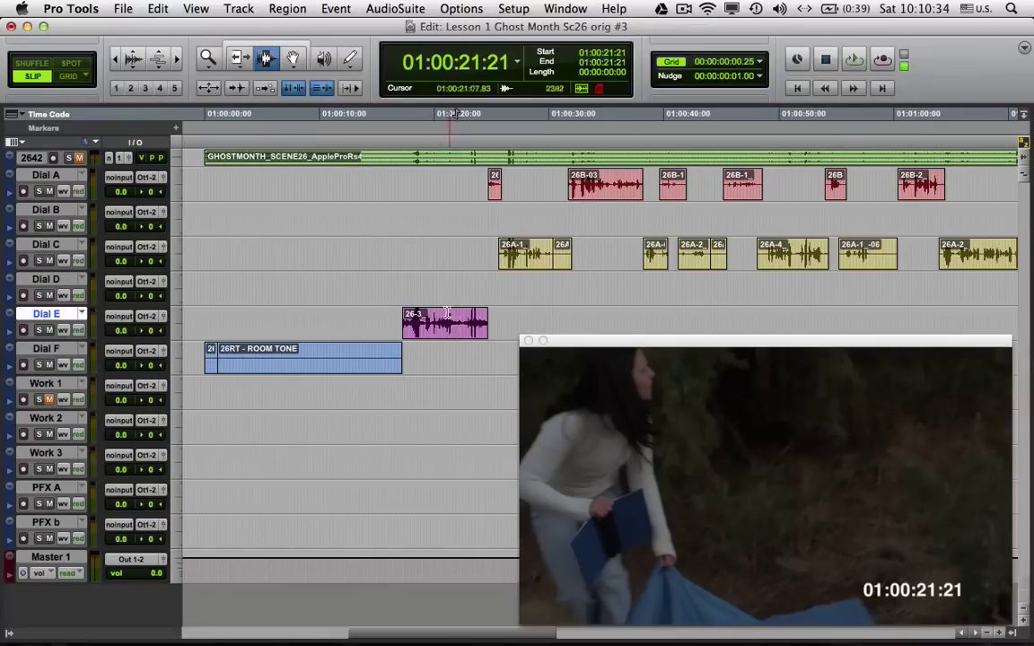
pyautogui.moveTo(501, 220); pyautogui.dragTo(839, 232)
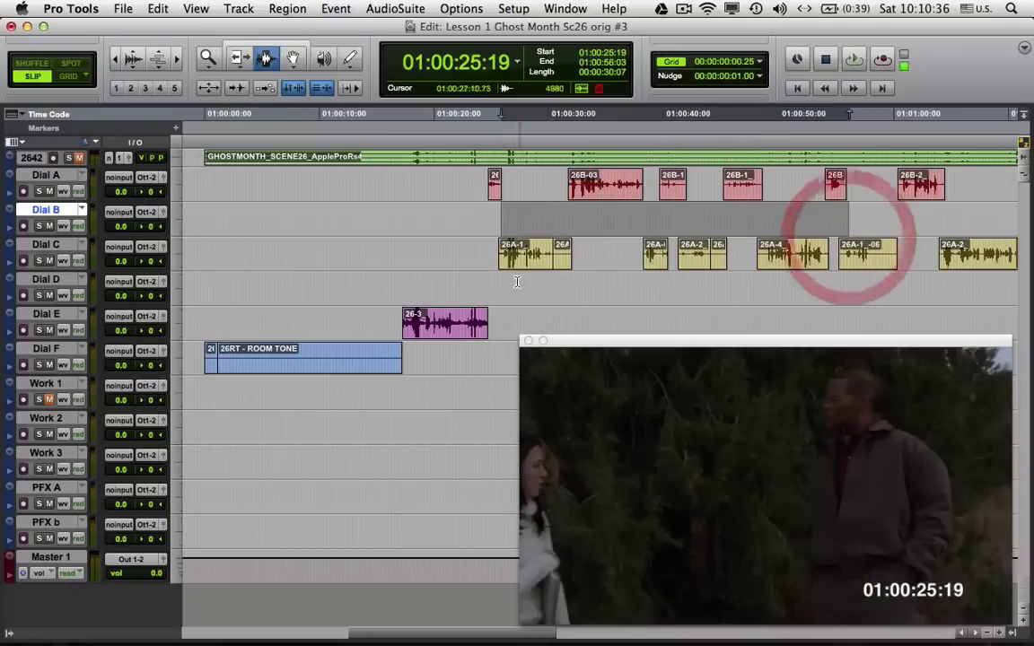
pyautogui.moveTo(492, 287); pyautogui.dragTo(870, 287)
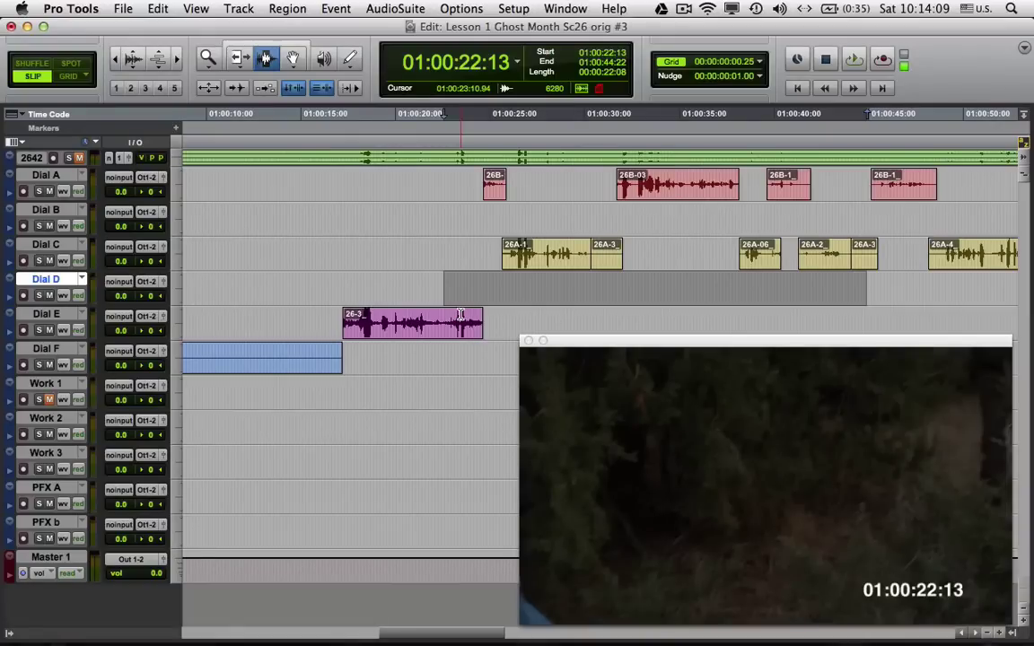
# Play the 26B-03 clip from 01:00:32:06 and the 26B-1 clip from 01:00:45:23 on Dial A to compare their background sound
pyautogui.click(626, 193)
pyautogui.press('space')
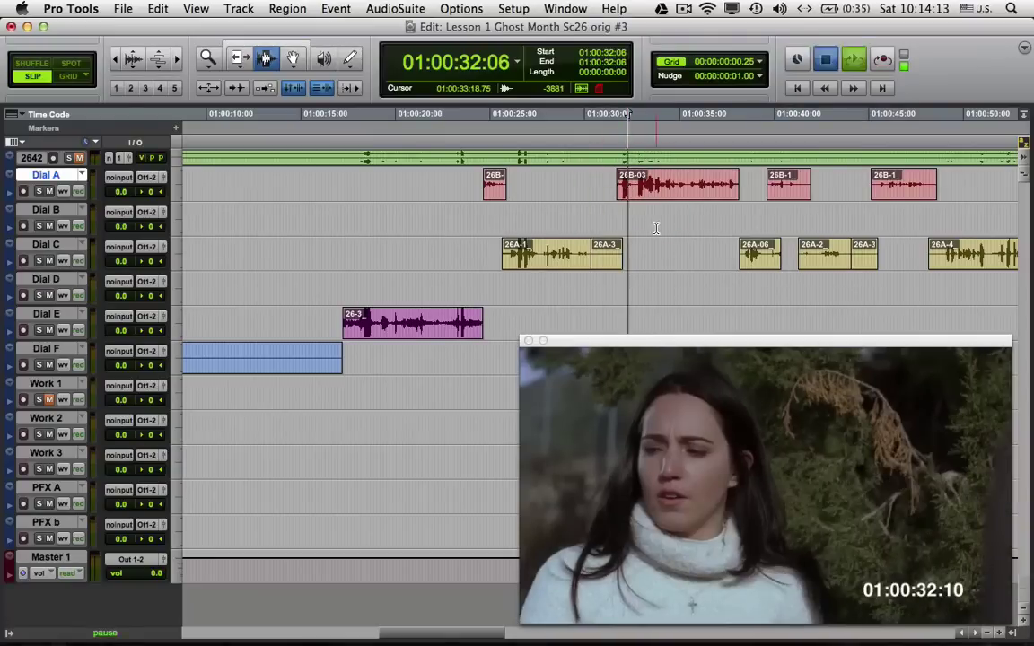
pyautogui.press('space')
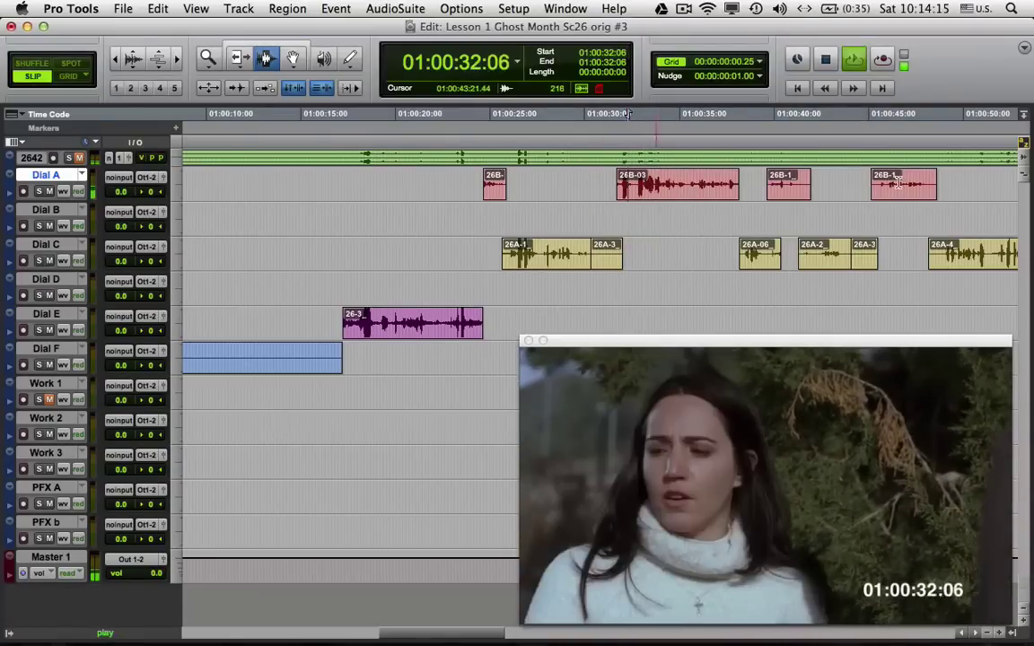
pyautogui.click(886, 187)
pyautogui.press('space')
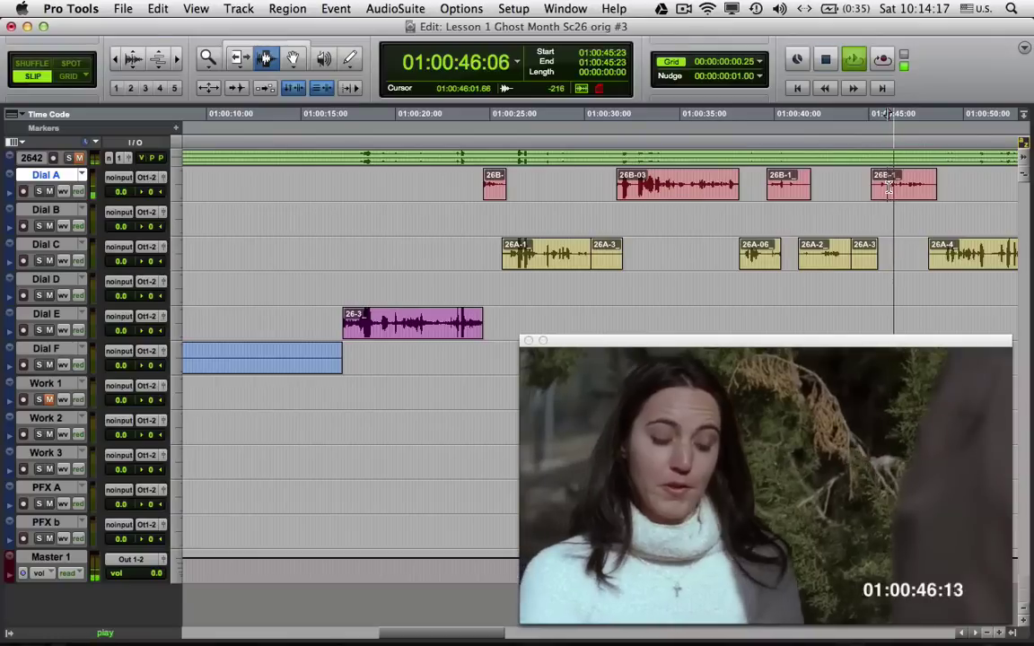
pyautogui.press('space')
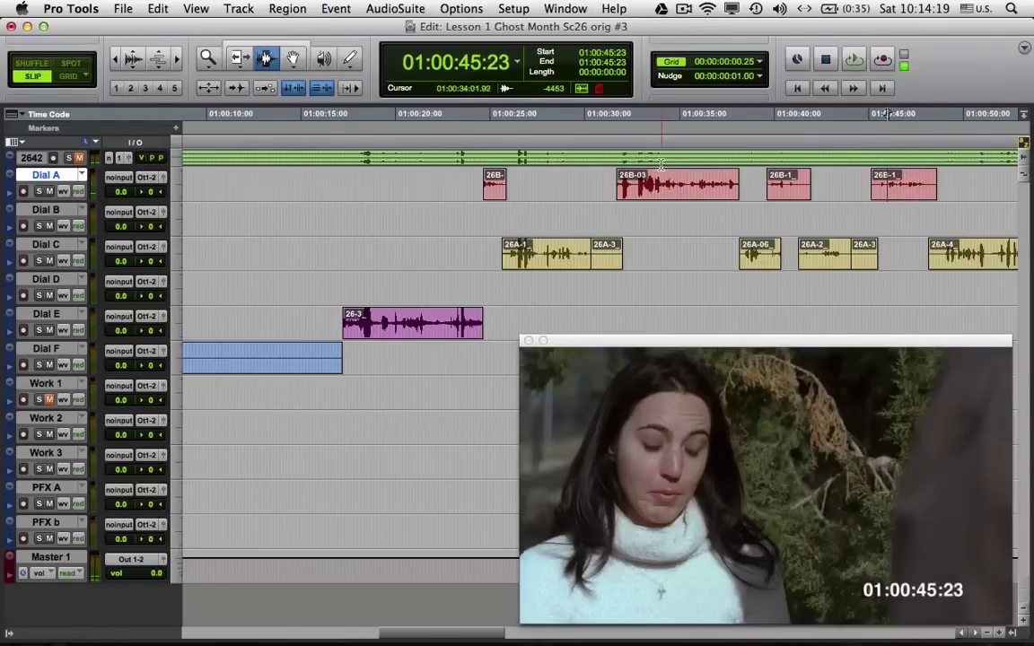
# Check the end of the Dial A clip at 01:00:48:12, and play the start of 26B-03 from 01:00:31:19
pyautogui.click(934, 183)
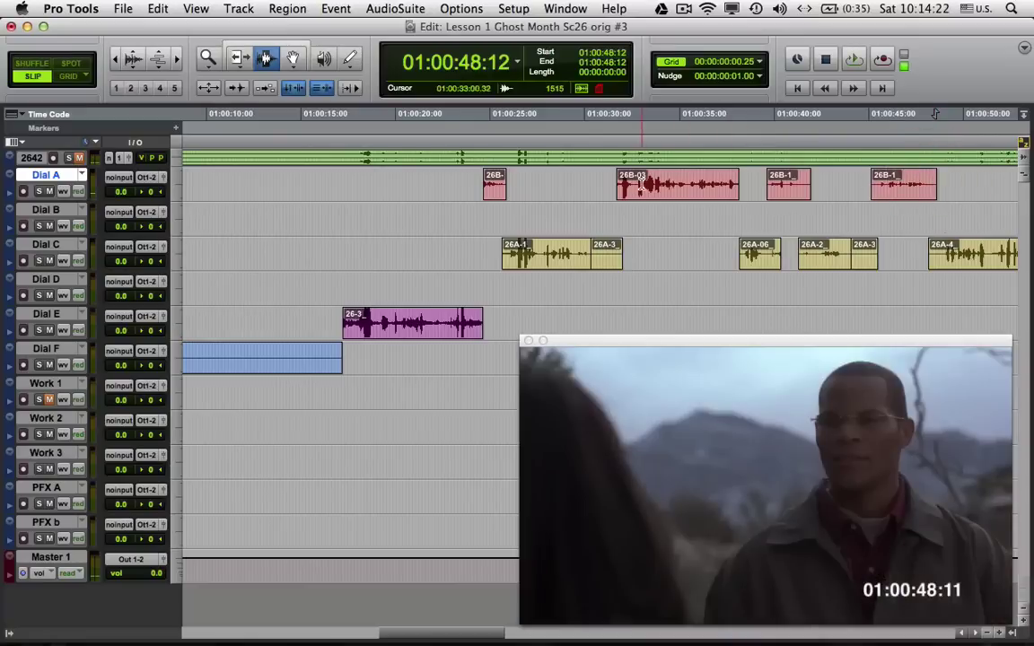
pyautogui.click(633, 183)
pyautogui.click(618, 183)
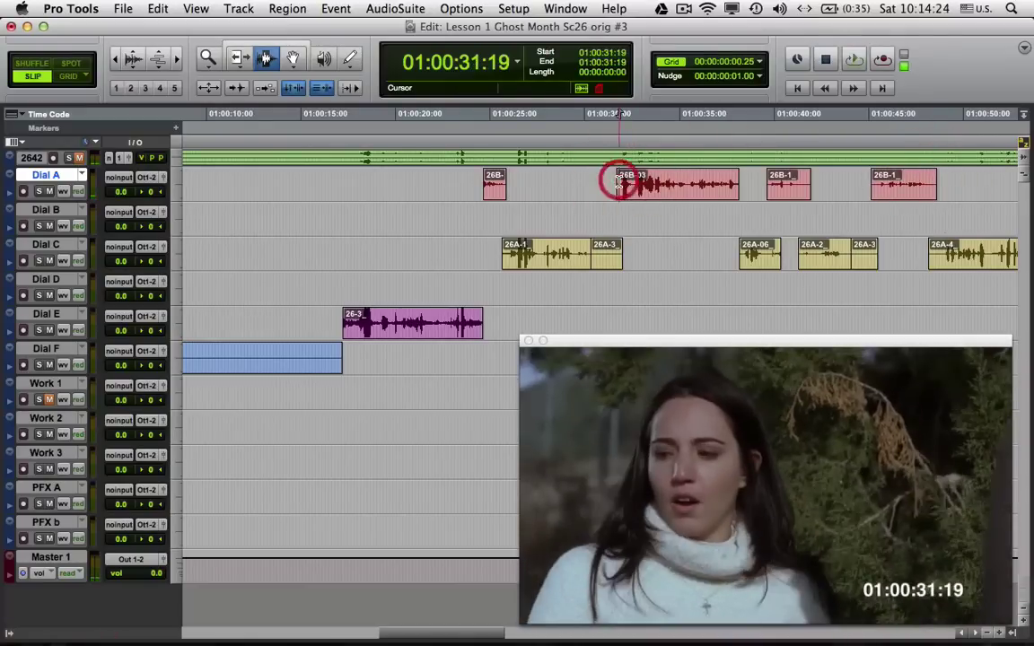
pyautogui.press('space')
pyautogui.press('space')
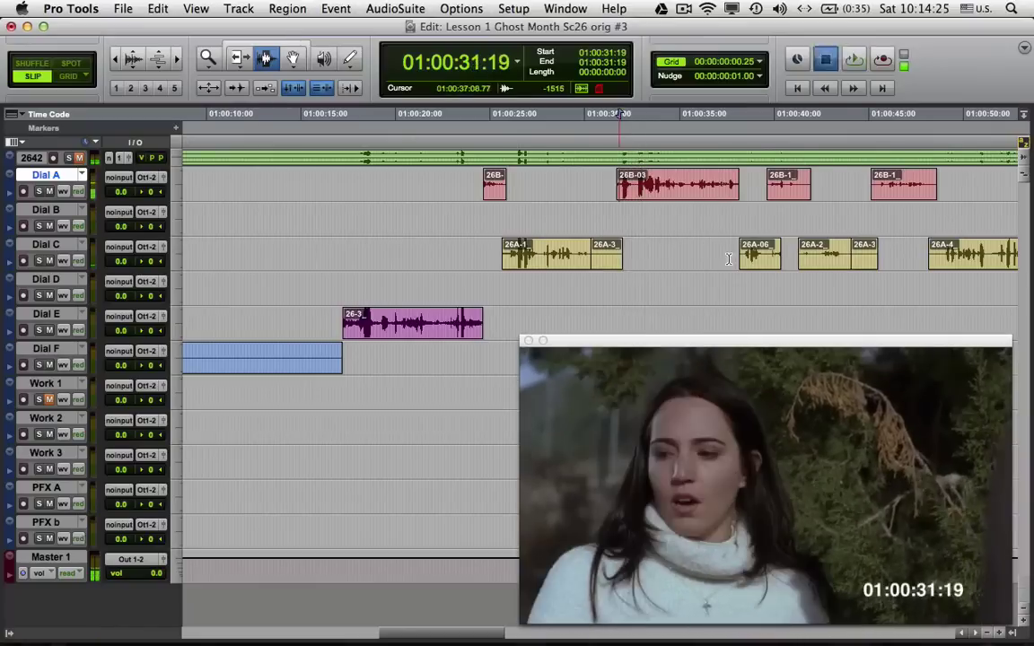
pyautogui.click(860, 460)
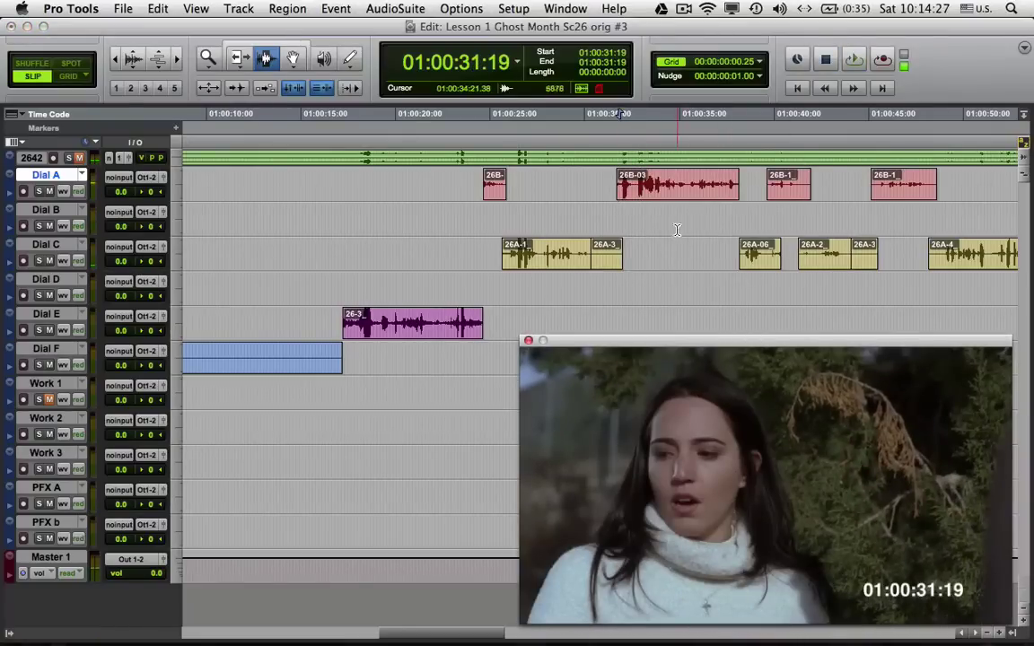
# Move the 26B-03 clip from Dial A down to Dial B, keeping its timeline position
pyautogui.hscroll(3, 673, 215)
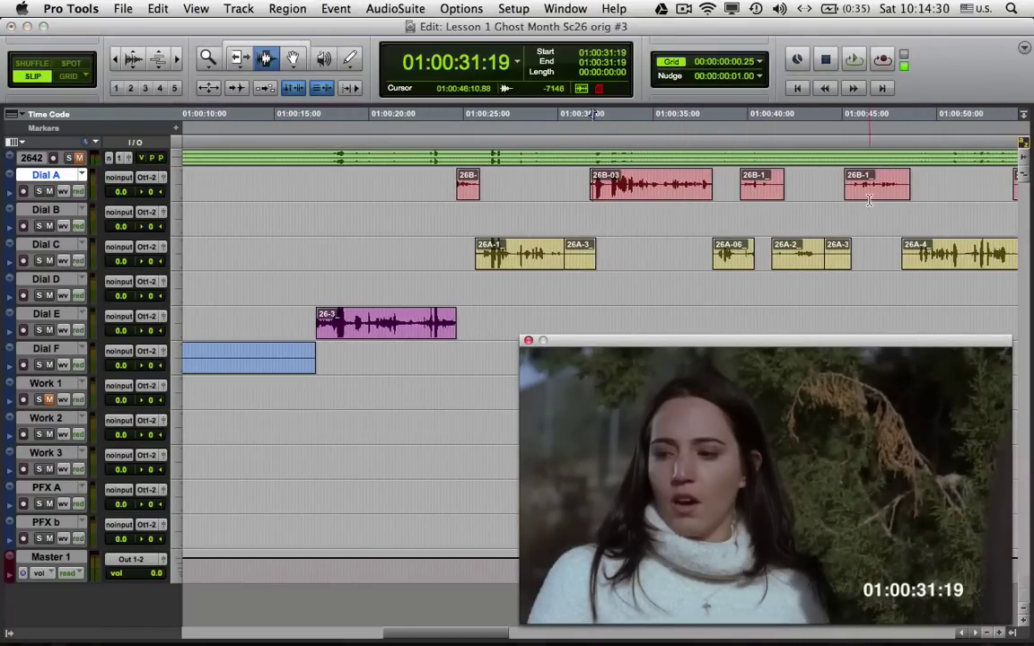
pyautogui.press('F8')
pyautogui.click(604, 179)
pyautogui.moveTo(671, 190); pyautogui.dragTo(671, 218)
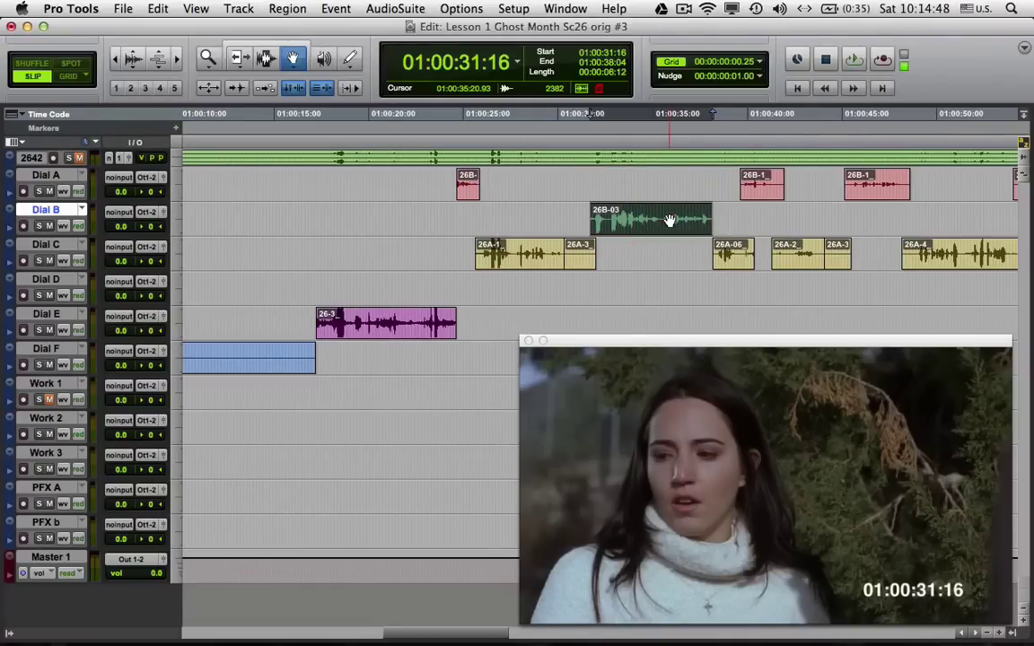
# Play the scene from 01:00:54:11 and the 26B-2 clip on Dial A from 01:01:02:01 to compare their background sound
pyautogui.hscroll(5, 687, 252)
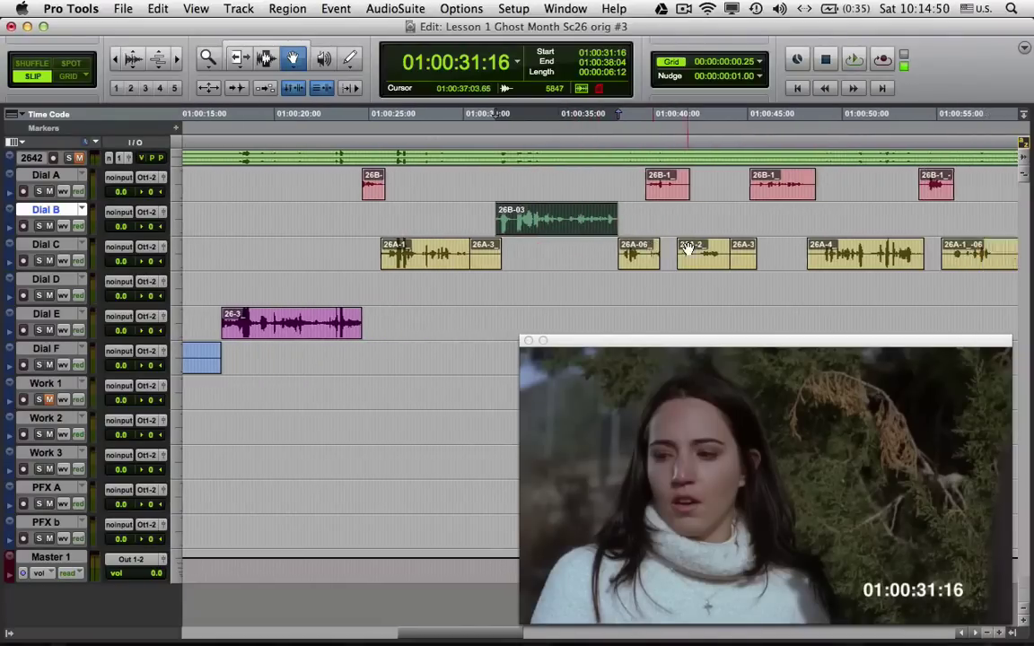
pyautogui.click(266, 58)
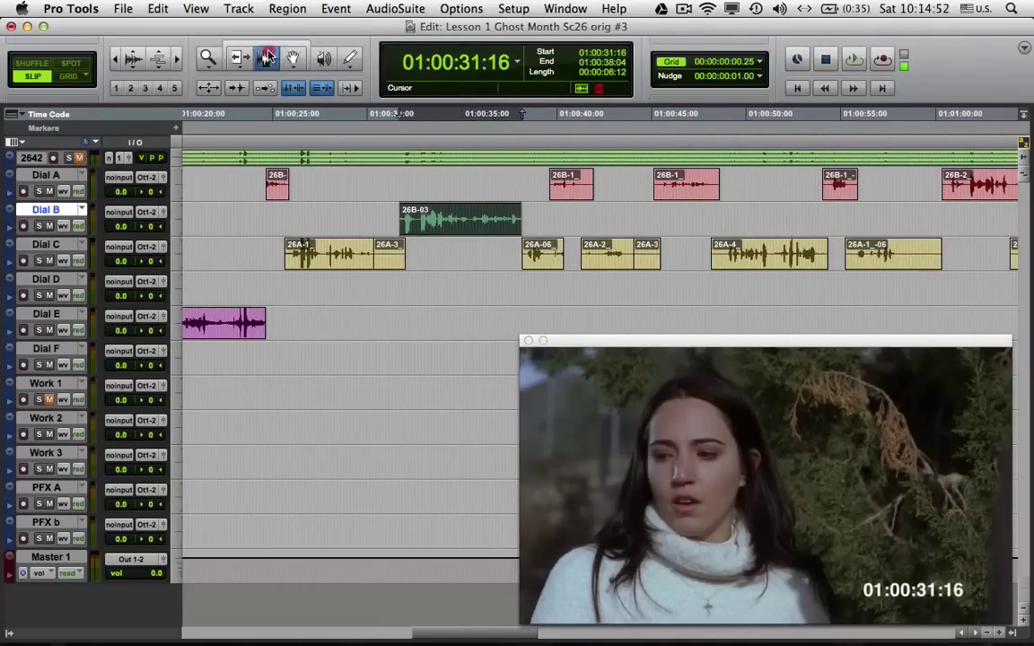
pyautogui.press('space')
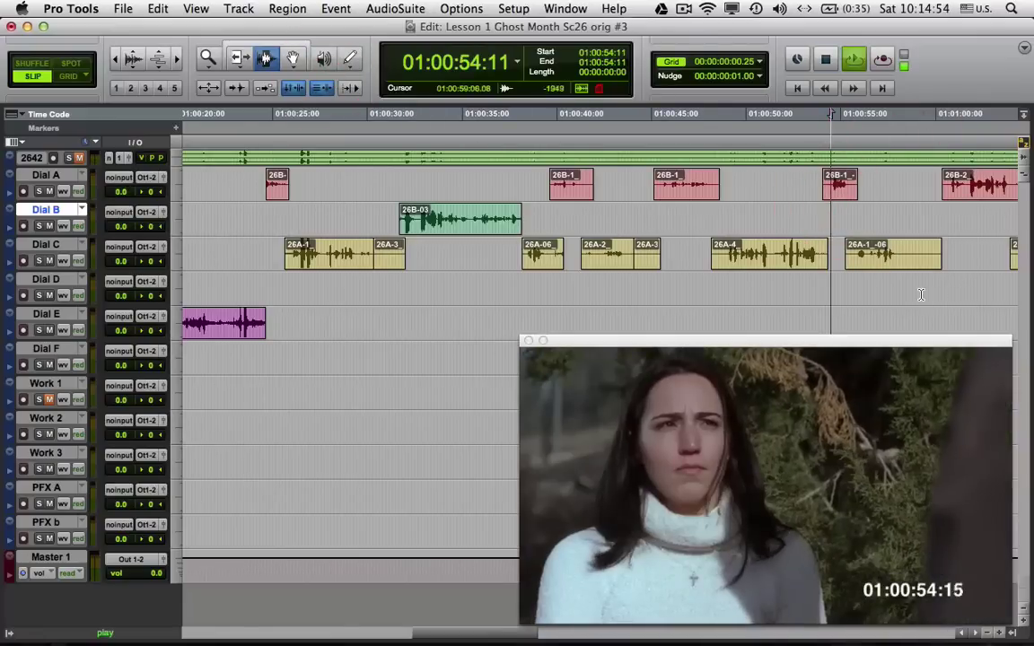
pyautogui.press('space')
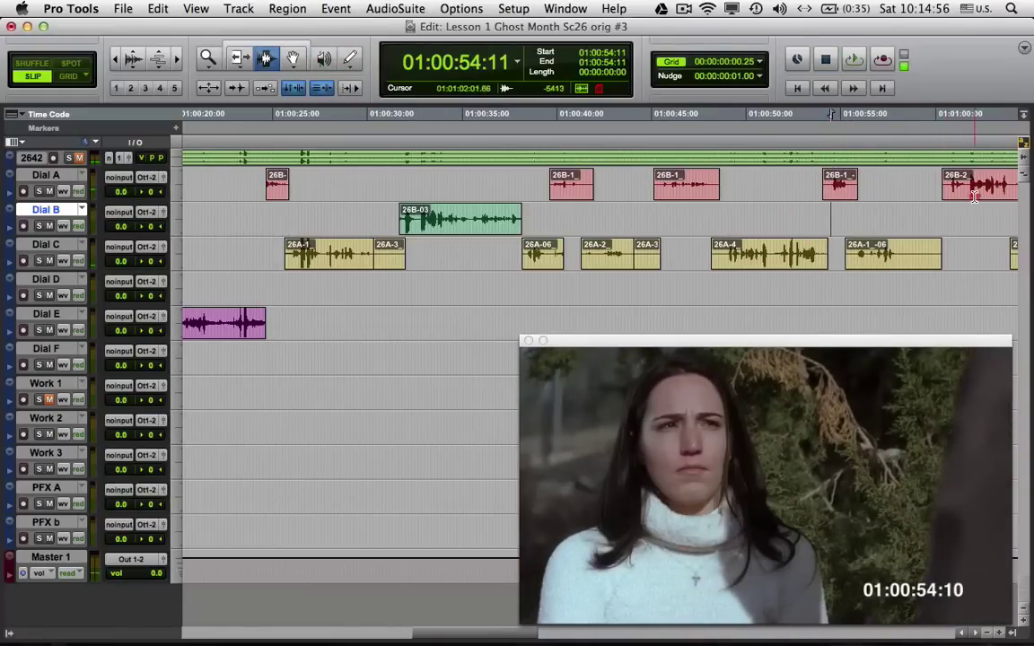
pyautogui.click(975, 196)
pyautogui.press('space')
pyautogui.press('space')
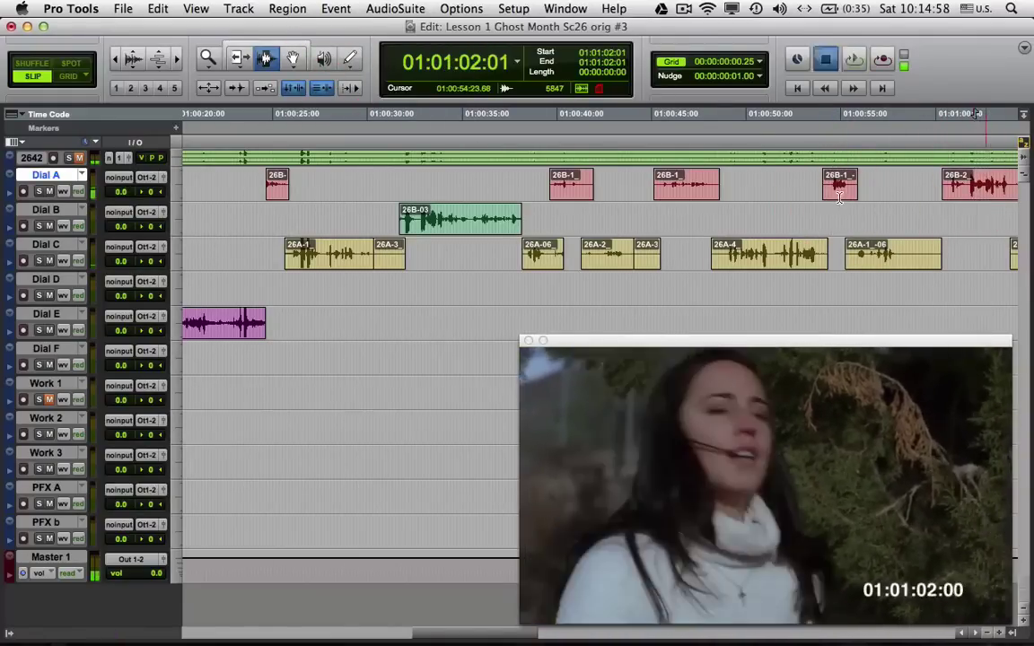
# Audition the 26B-1 clip at 01:00:54:00 on Dial A and move it down to Dial B at the same time position
pyautogui.click(839, 193)
pyautogui.press('space')
pyautogui.press('space')
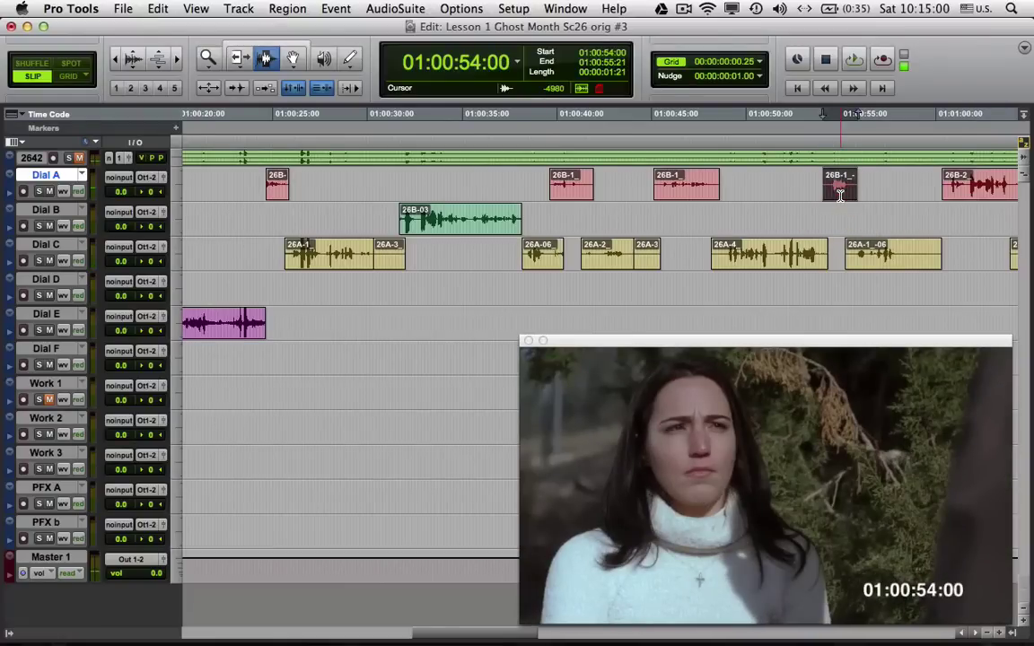
pyautogui.press('F8')
pyautogui.moveTo(839, 198); pyautogui.dragTo(841, 219)
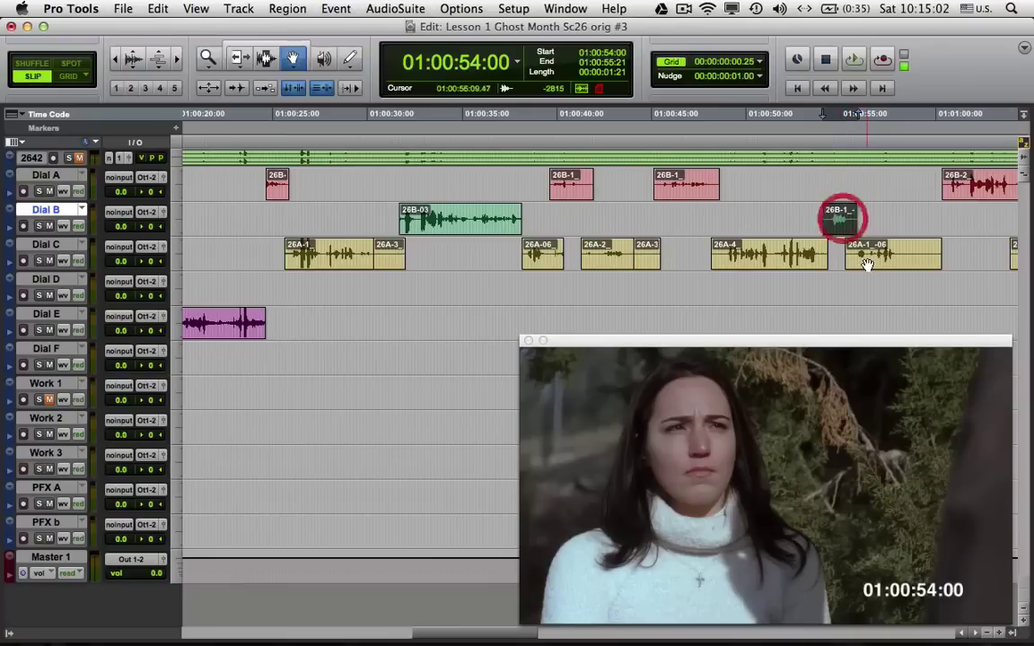
pyautogui.click(265, 57)
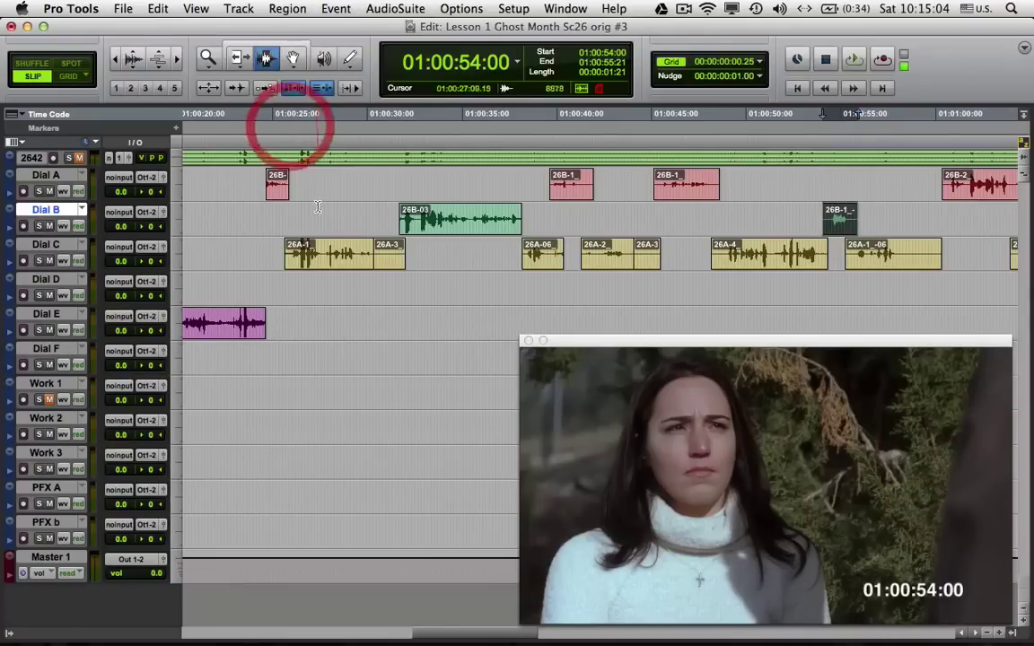
# Play the 26A-1 clip from 01:00:28:05 and the 26A-06 clip from 01:00:38:17 on Dial C
pyautogui.click(317, 214)
pyautogui.press('space')
pyautogui.press('space')
pyautogui.press(';')
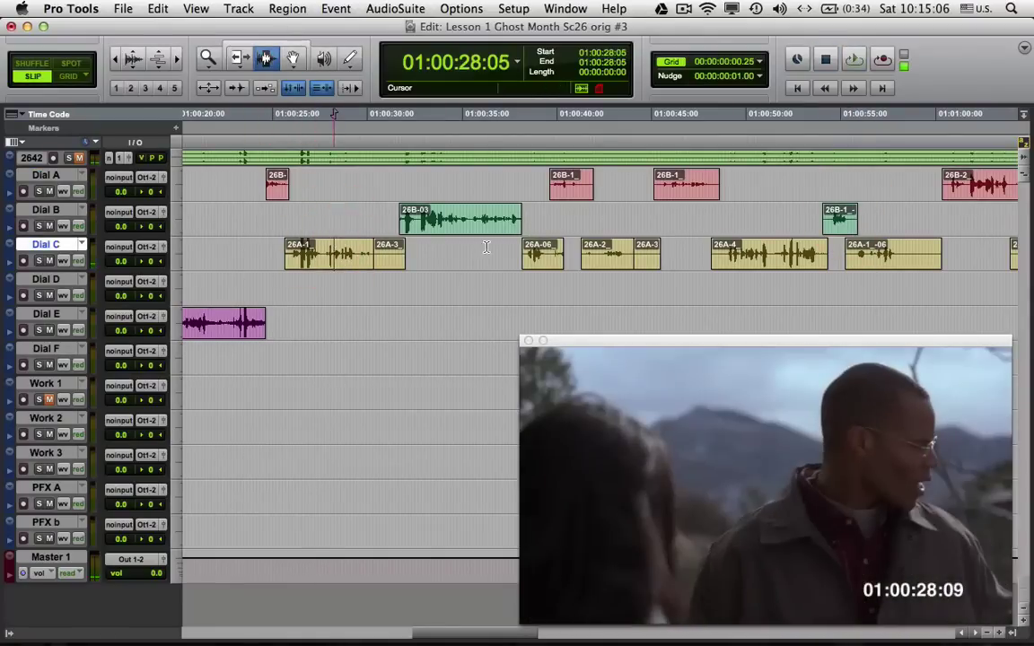
pyautogui.click(533, 254)
pyautogui.press('space')
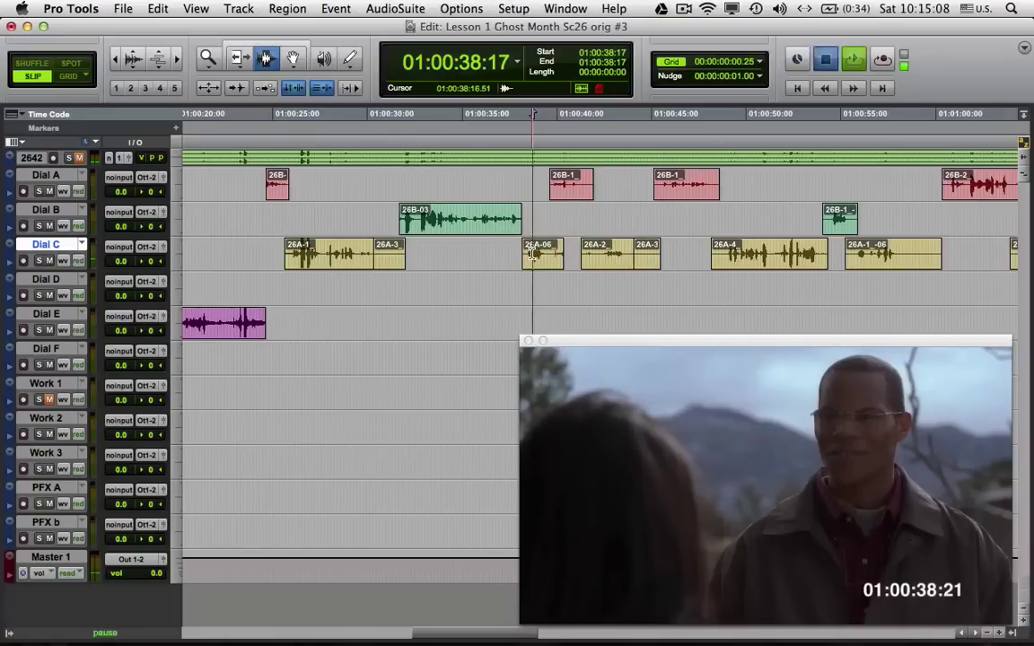
pyautogui.press('space')
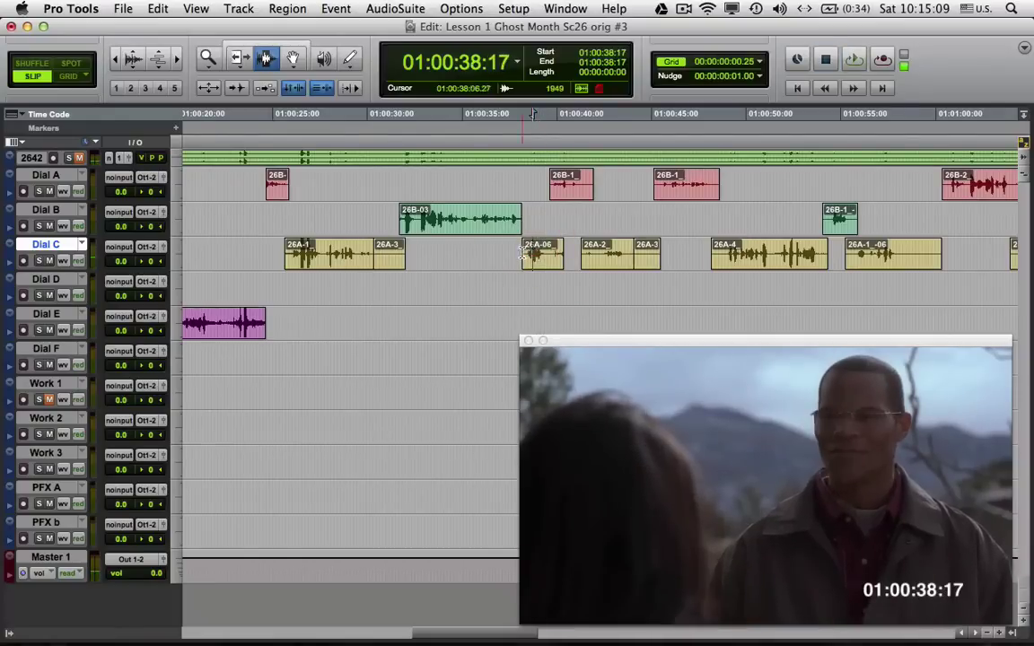
# Play the 26A-4 clip on Dial C from 01:00:49:04 and move it down to Dial D at the same time position
pyautogui.click(731, 253)
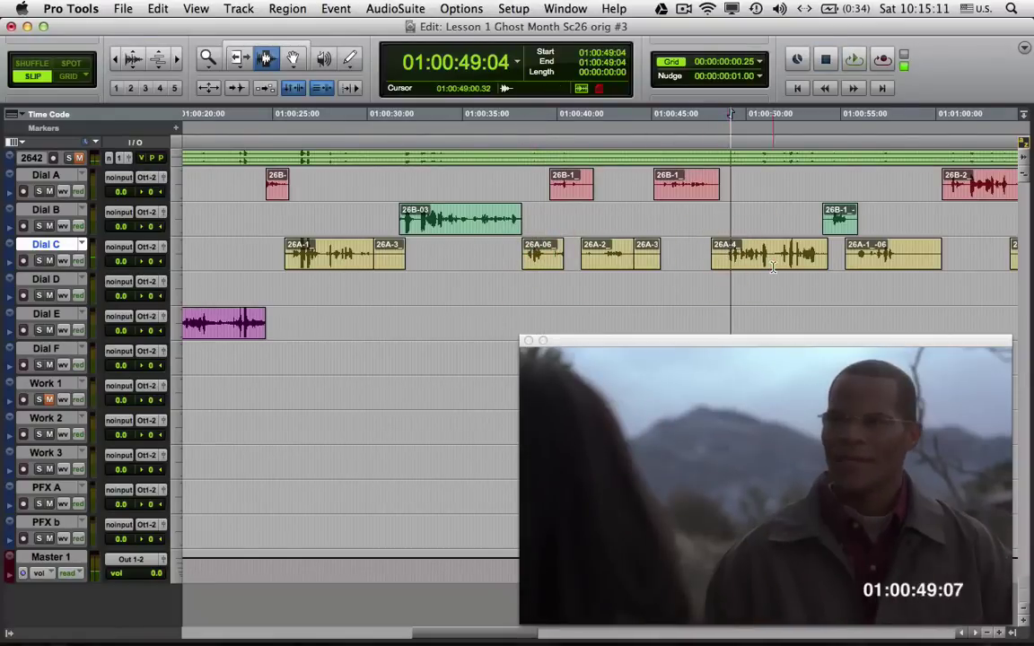
pyautogui.press('space')
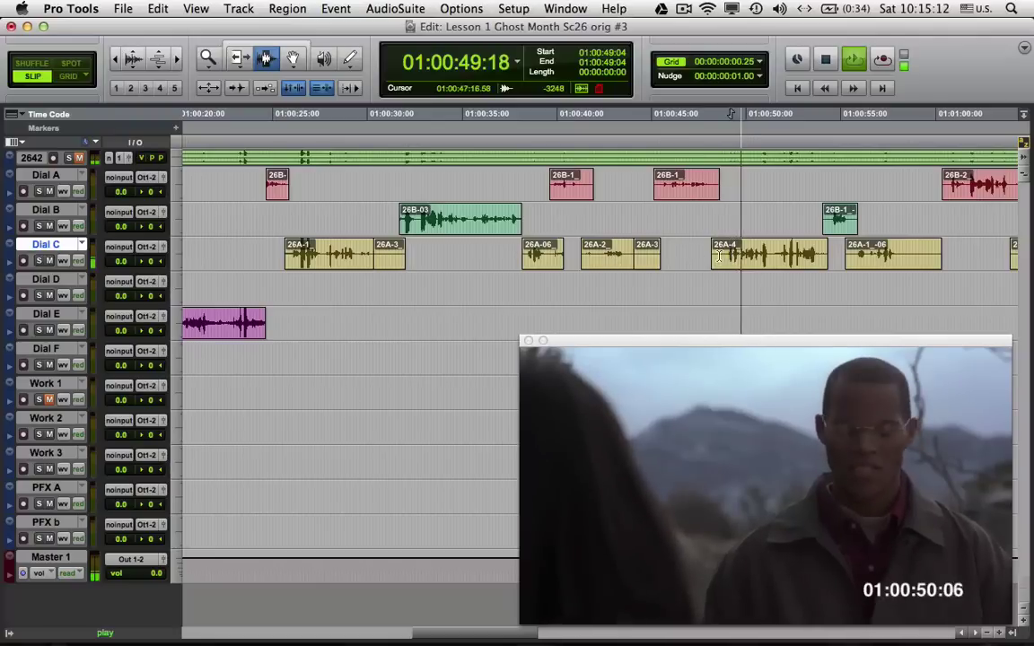
pyautogui.press('space')
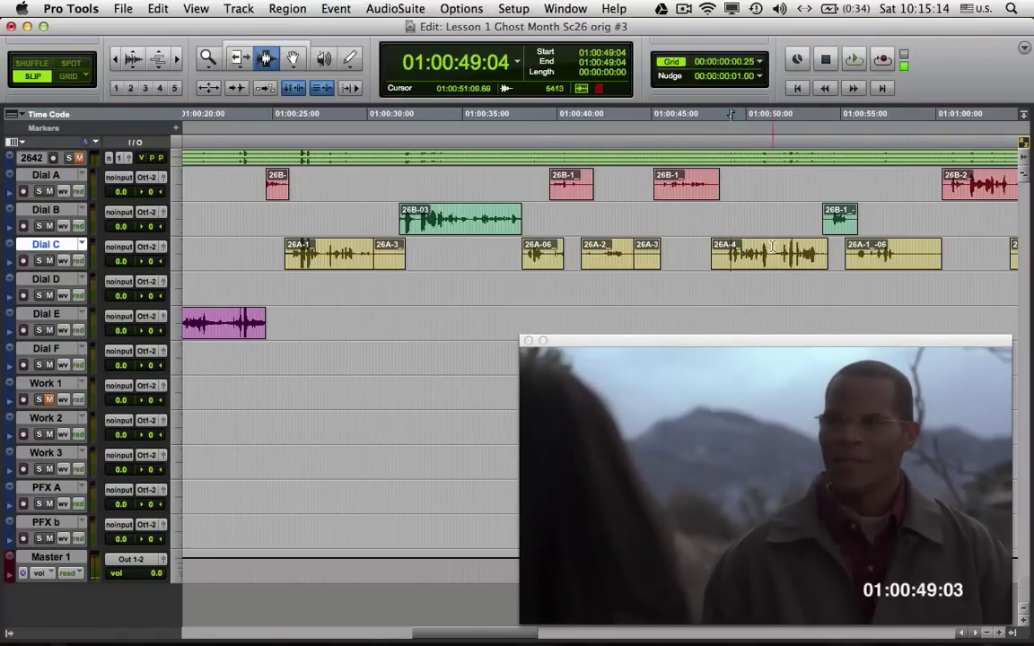
pyautogui.press('F8')
pyautogui.moveTo(770, 254); pyautogui.dragTo(774, 277)
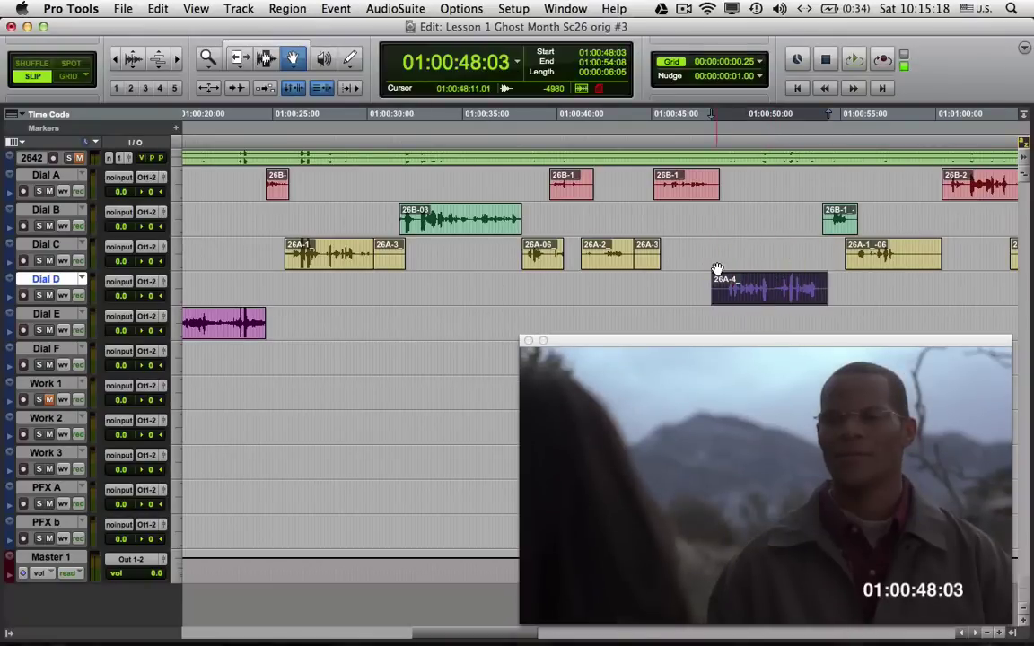